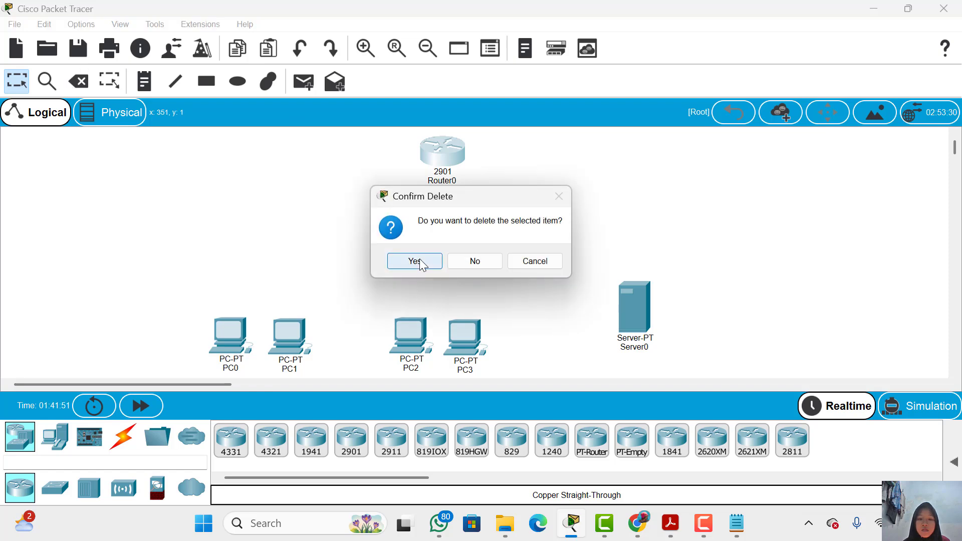
Step: Delete the 2901 router and place a PT-Router above the multilayer switch in its place
click(420, 260)
click(592, 447)
click(446, 244)
drag(447, 243, 442, 146)
Step: Connect the router's FastEthernet0/0 to the multilayer switch's FastEthernet0/1 with a copper straight-through cable
click(122, 432)
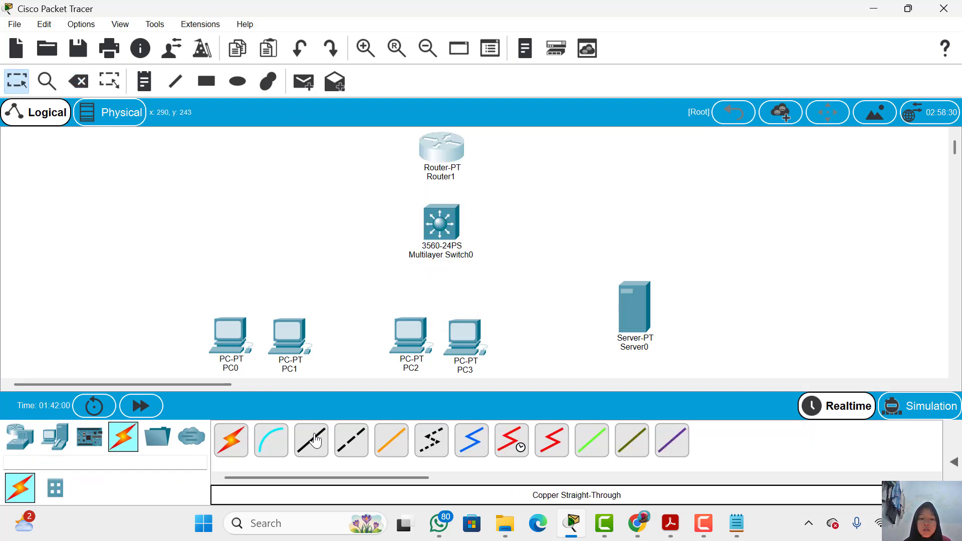
click(316, 441)
click(276, 441)
click(316, 441)
click(442, 157)
click(473, 200)
click(442, 214)
click(509, 27)
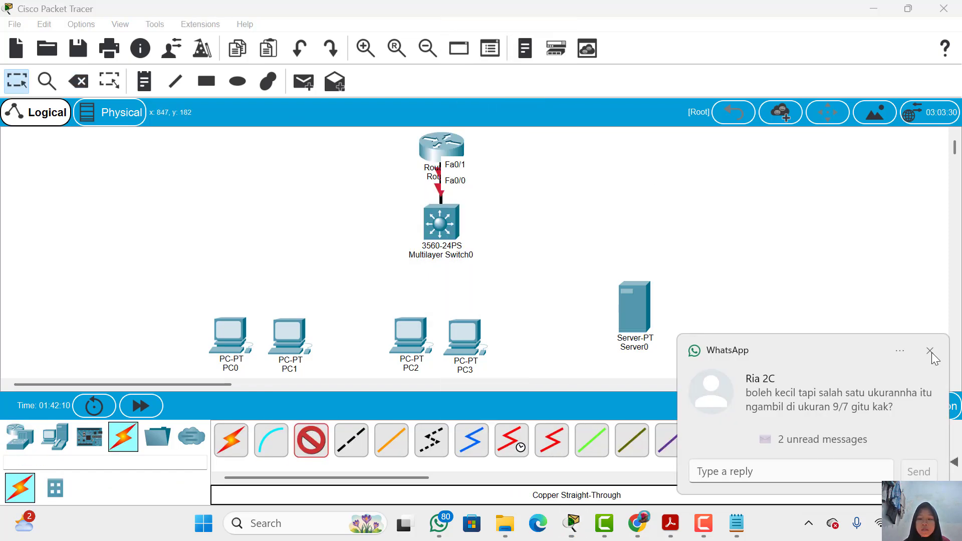
Step: Dismiss the chat notification and cable the multilayer switch's FastEthernet0/2 to PC0's FastEthernet0
click(930, 352)
click(453, 221)
click(495, 29)
click(223, 326)
click(272, 382)
Step: Cable the multilayer switch's FastEthernet0/3 to PC1's FastEthernet0
click(452, 221)
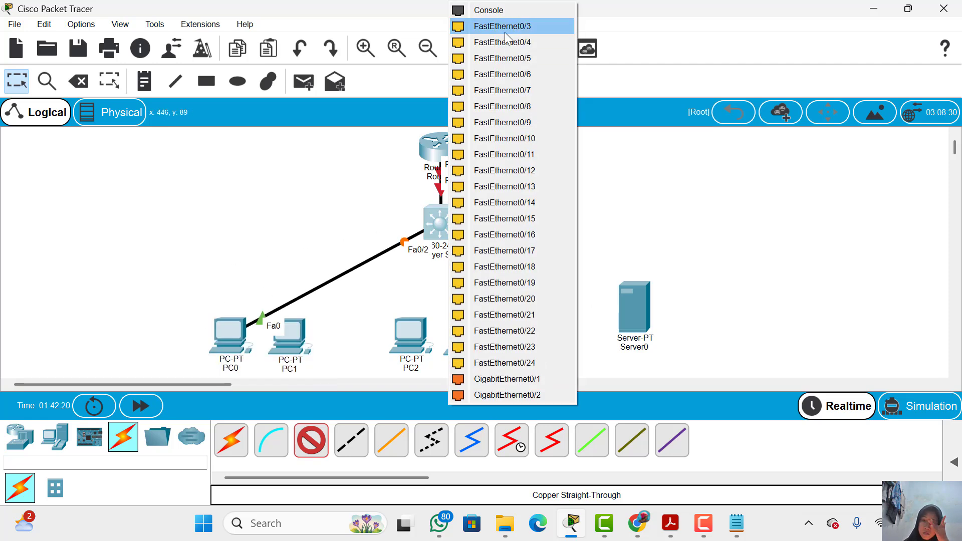
click(496, 26)
click(306, 332)
click(343, 386)
Step: Cable the multilayer switch's FastEthernet0/4 to PC2's FastEthernet0
click(440, 223)
click(498, 27)
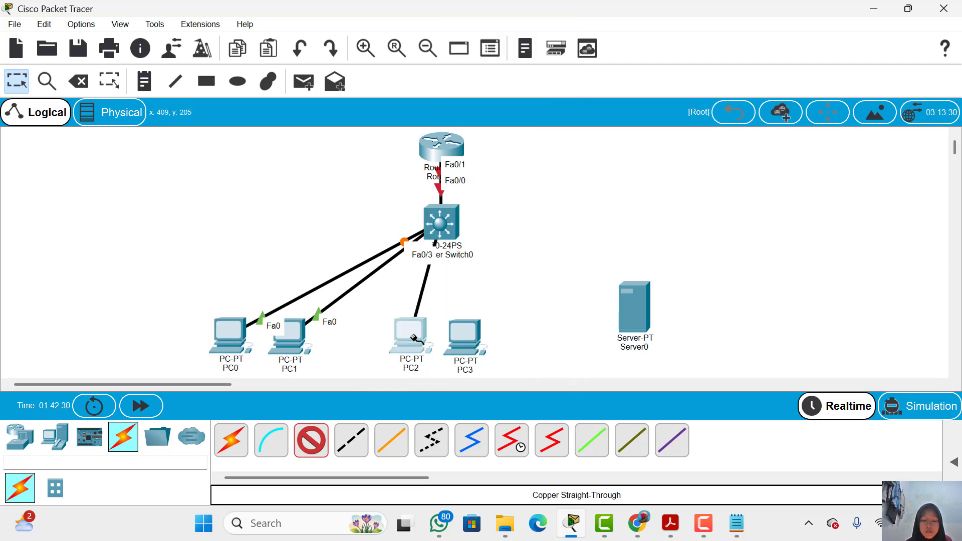
click(412, 333)
click(448, 377)
click(565, 193)
click(415, 334)
click(455, 390)
Step: Cable the multilayer switch's FastEthernet0/5 to PC3's FastEthernet0
click(442, 221)
click(497, 26)
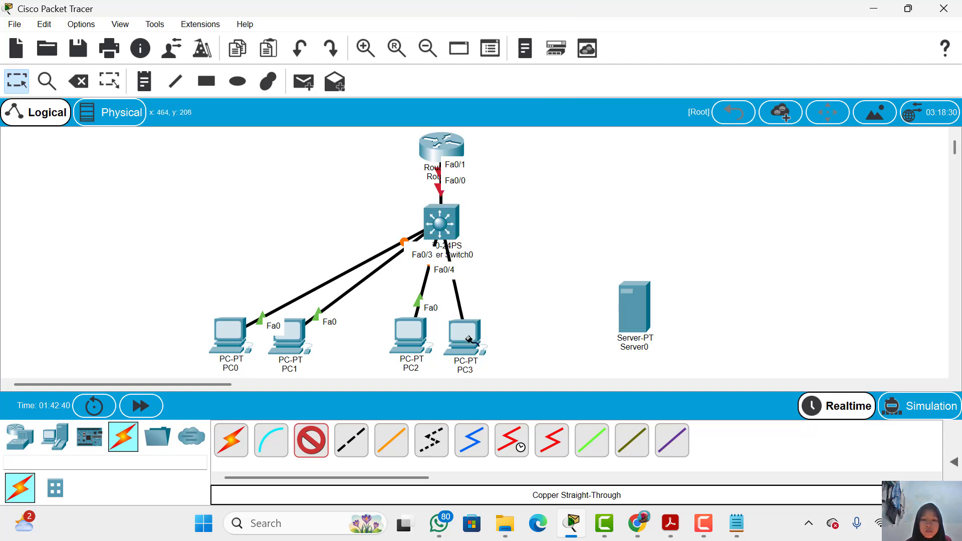
click(465, 334)
click(516, 391)
Step: Cable the multilayer switch's FastEthernet0/6 to Server0's FastEthernet0
click(441, 221)
click(496, 26)
click(632, 316)
click(667, 329)
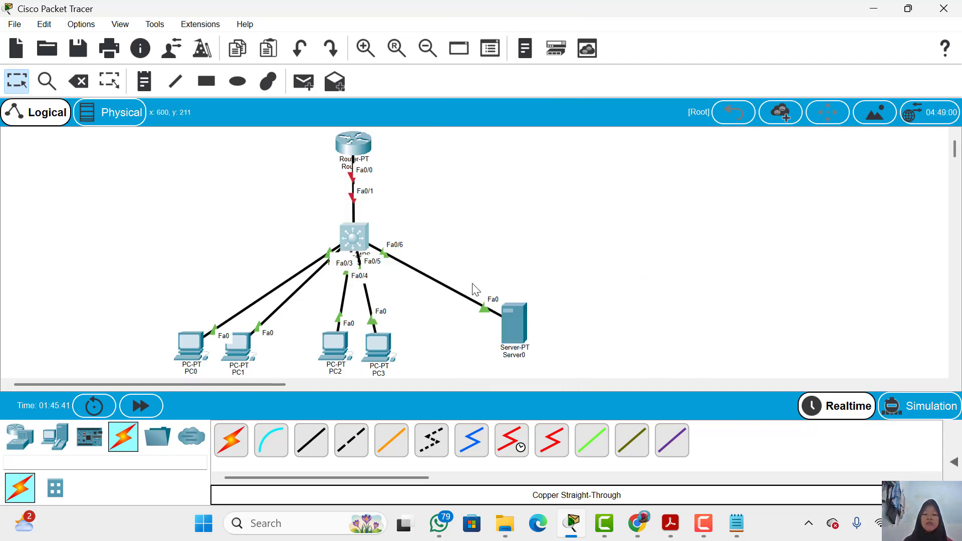
Step: Open the multilayer switch's command line and answer no to the initial configuration dialog
click(345, 242)
click(334, 24)
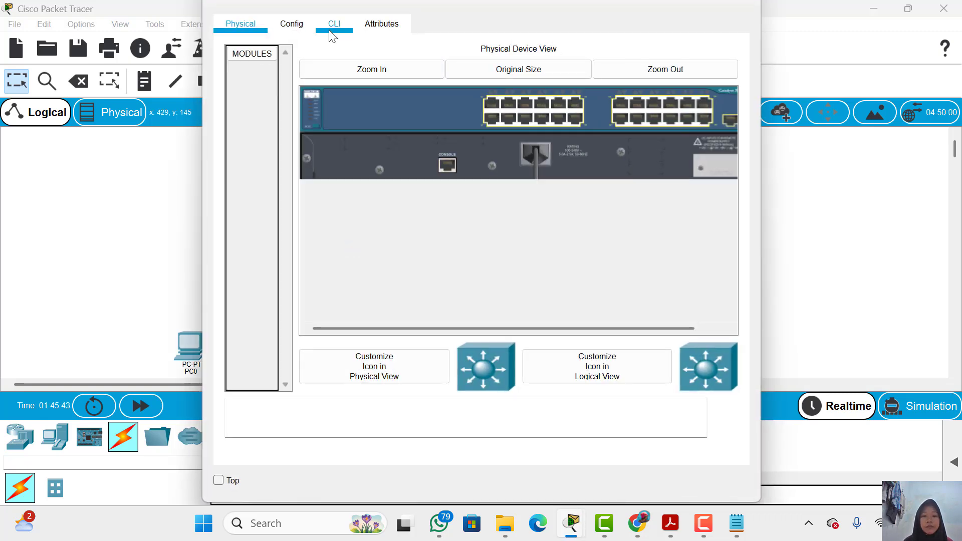
key(Return)
text(no)
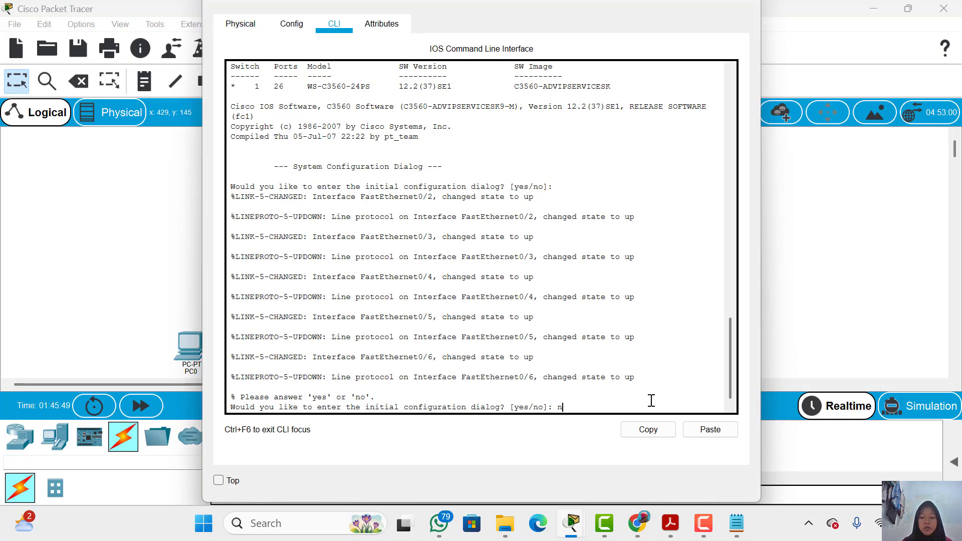
key(Return)
key(Return)
Step: Enter privileged mode with en and global configuration mode with conf t on the switch
text(en)
key(Return)
text(ci)
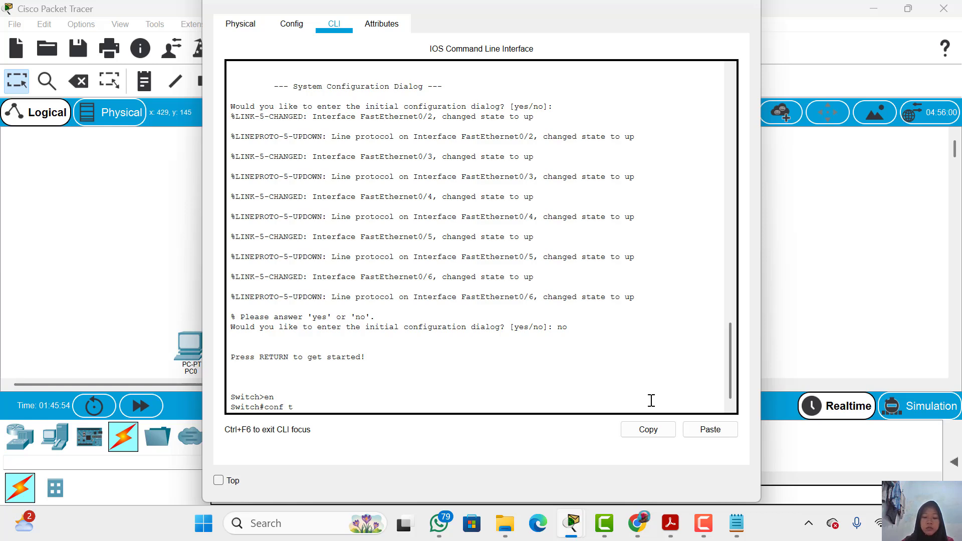
text(nf t)
key(Return)
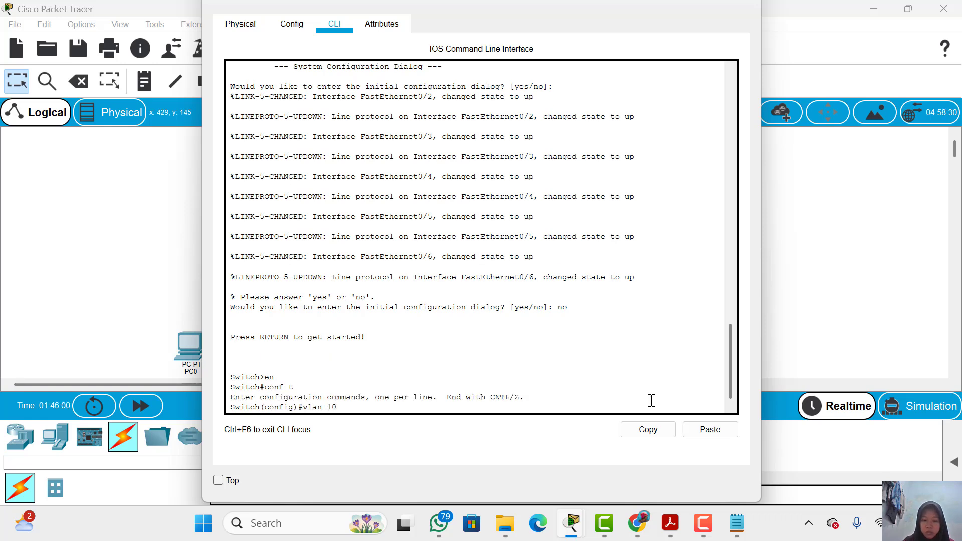
Step: Create VLAN 10 on the switch and name it STAFF
text(vlan 10)
key(Return)
text(name LAB)
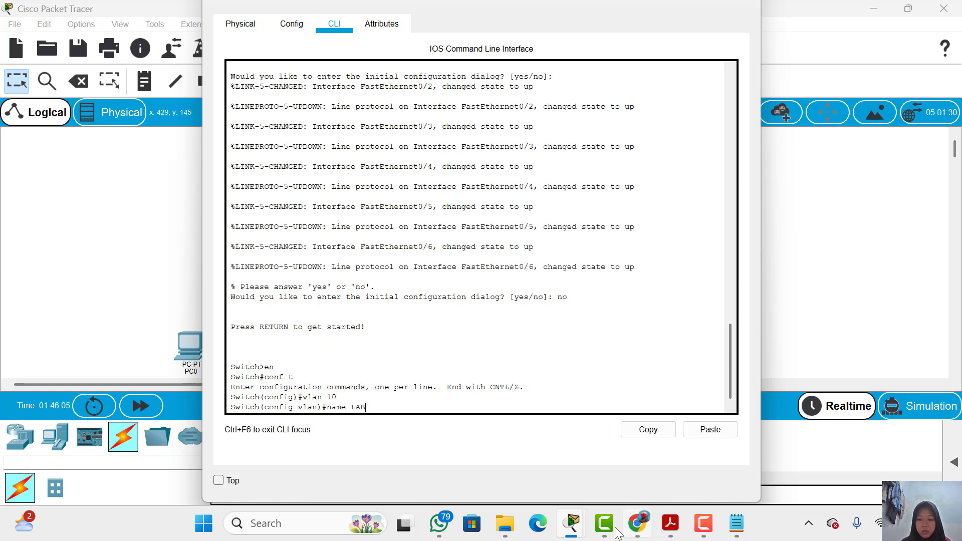
click(637, 524)
click(635, 534)
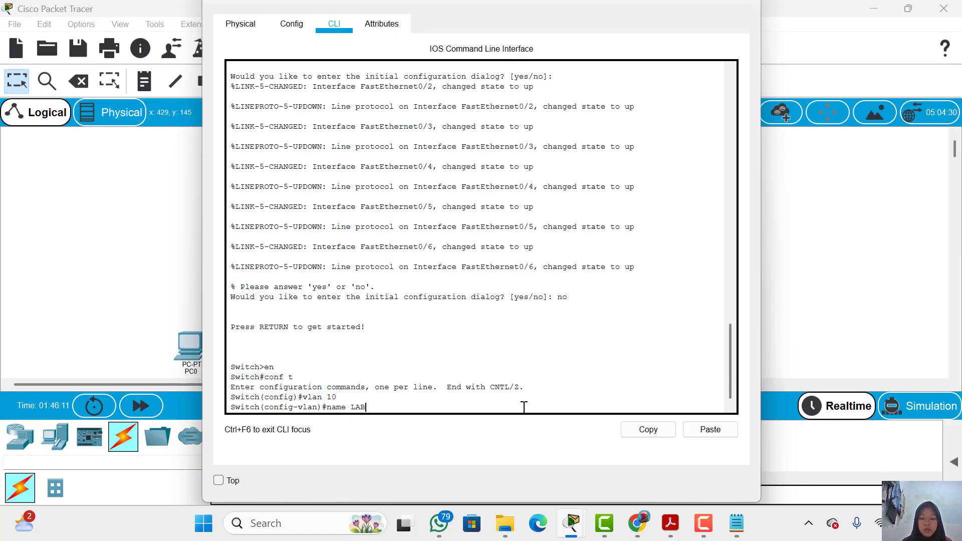
text(STAFF)
key(Return)
Step: Create VLAN 20 on the switch and name it LAB
text(vlan 10)
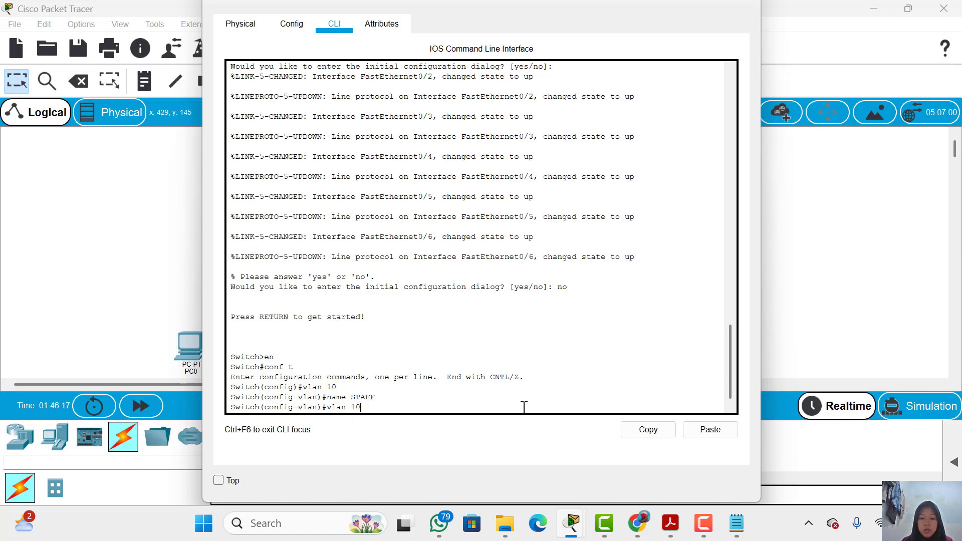
key(Return)
text(name S)
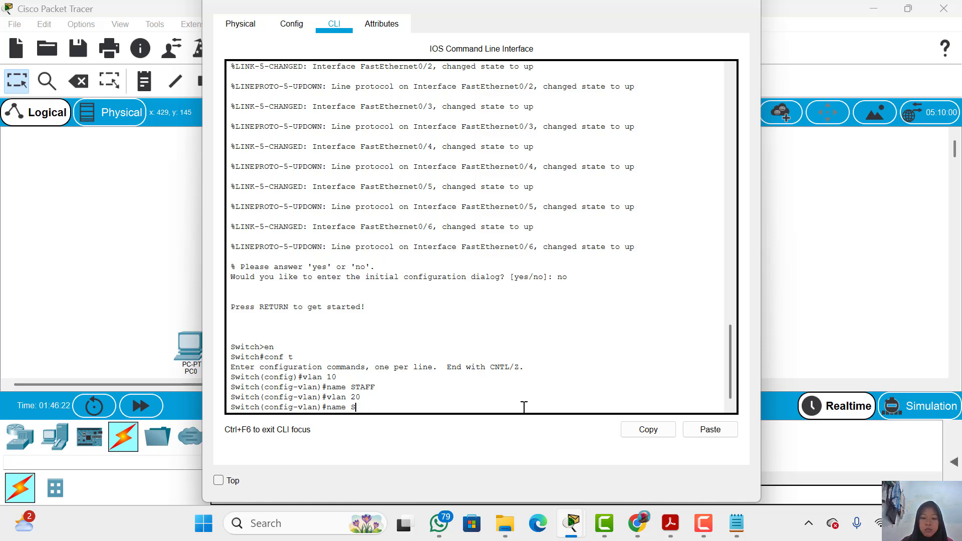
text(TAFFB)
key(Return)
Step: Create VLAN 30 on the switch and name it SERVER
text(vlan 20)
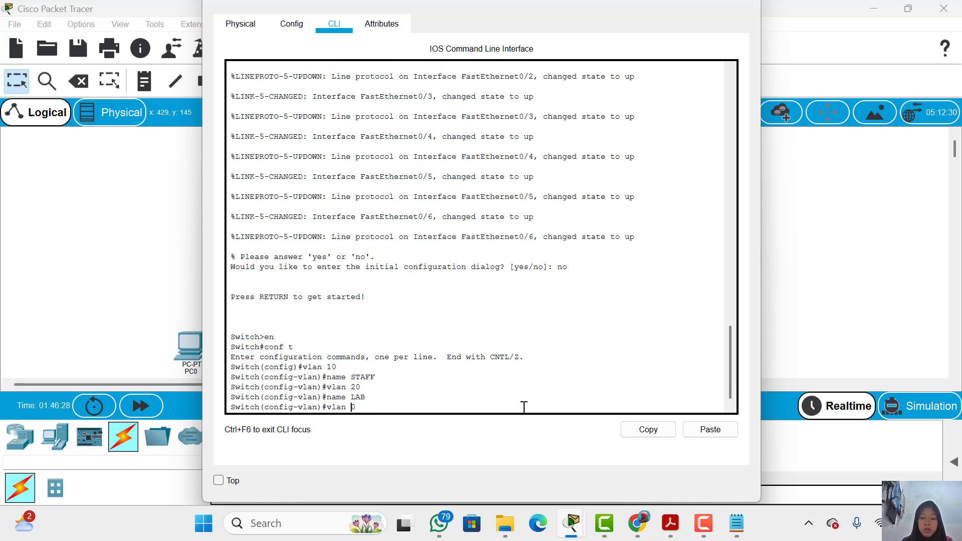
text(30)
key(Return)
key(Up)
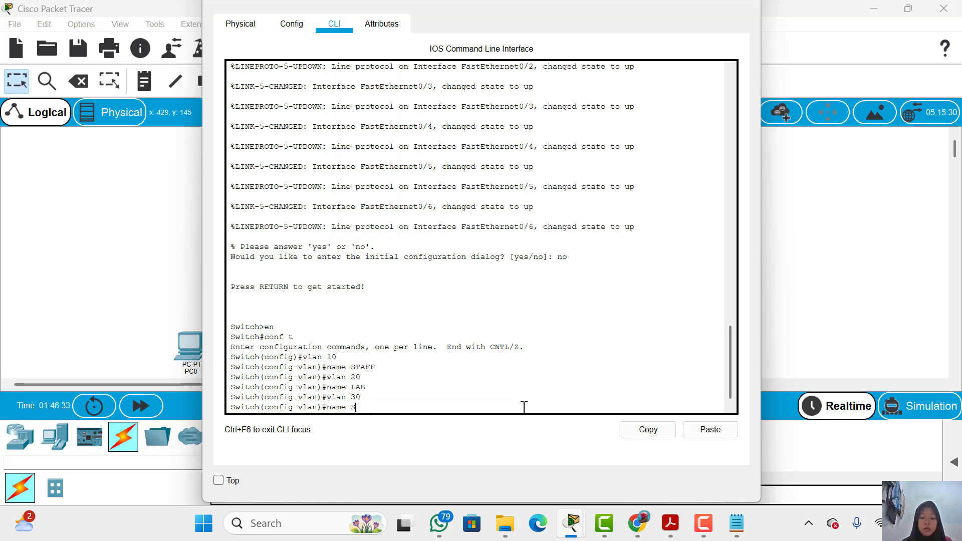
key(Return)
Step: Exit VLAN configuration and global configuration back to the switch's privileged prompt
text(ex)
key(Return)
text(ex)
key(Return)
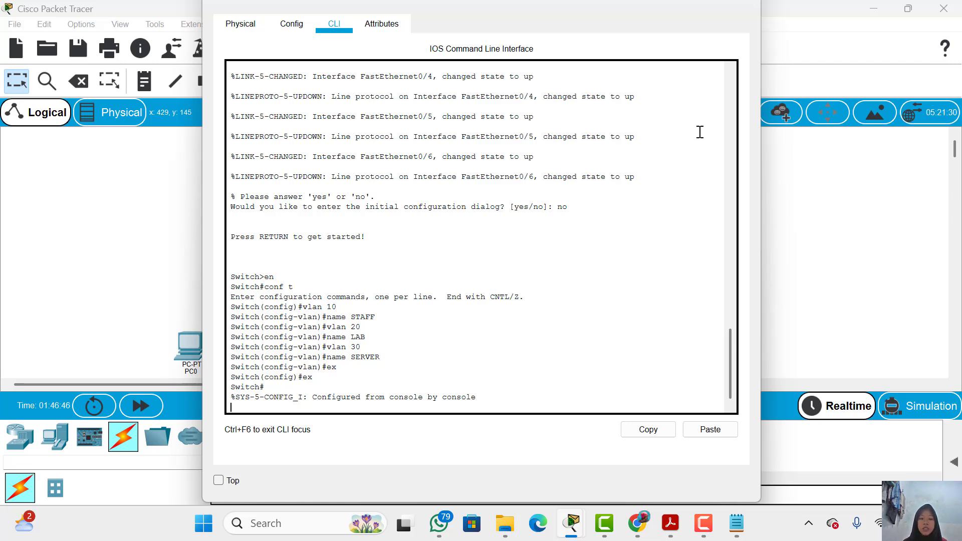
key(Return)
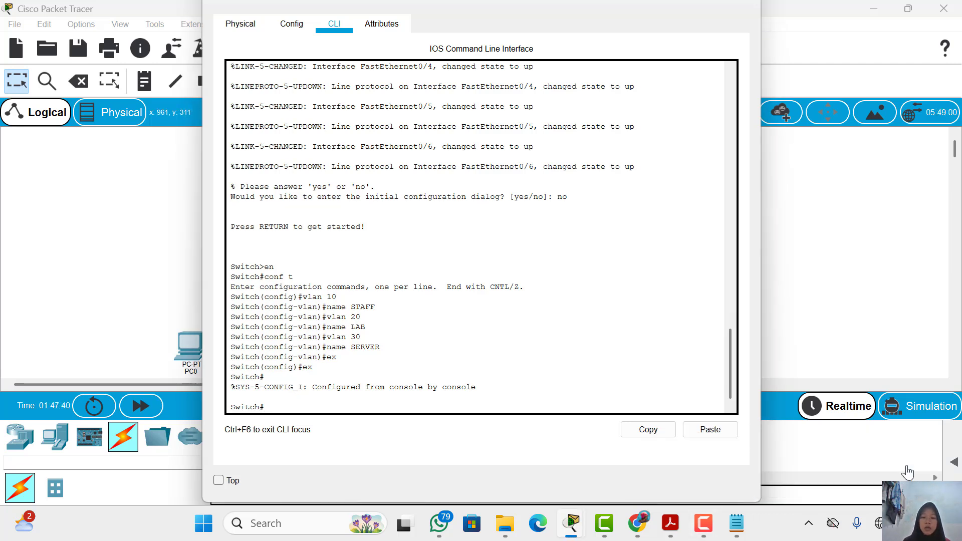
Step: Return the switch to global configuration mode with en and conf t
text(en)
key(Return)
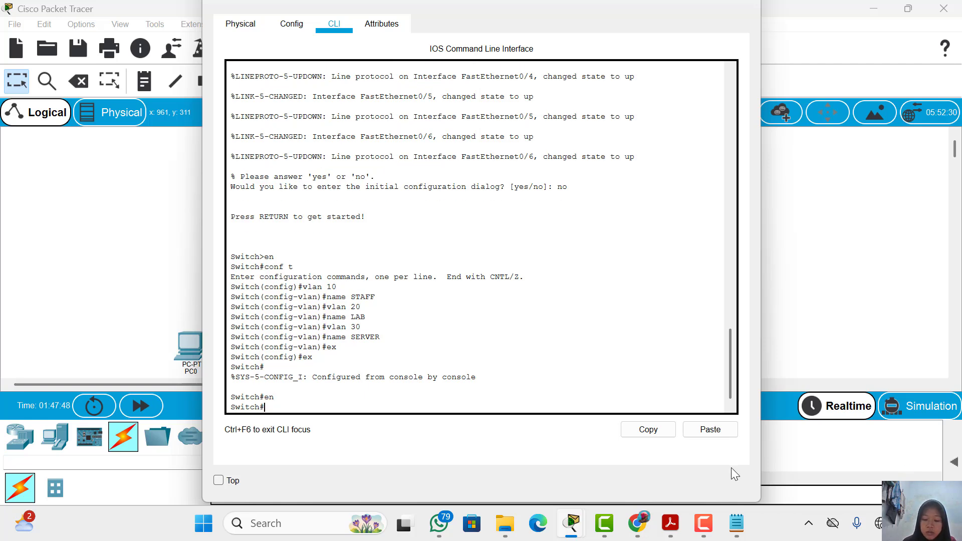
text(conf t)
key(Return)
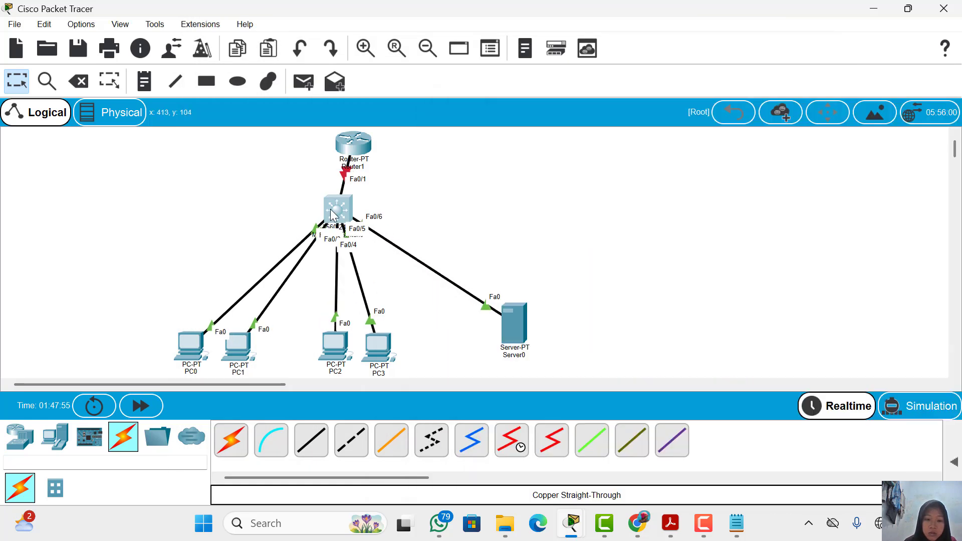
Step: Shift the multilayer switch and PC1 slightly in the topology and reopen the switch's command line in full view
drag(331, 209, 369, 225)
mouse_move(244, 345)
mouse_down()
mouse_move(454, 342)
mouse_move(299, 319)
mouse_move(252, 346)
mouse_up()
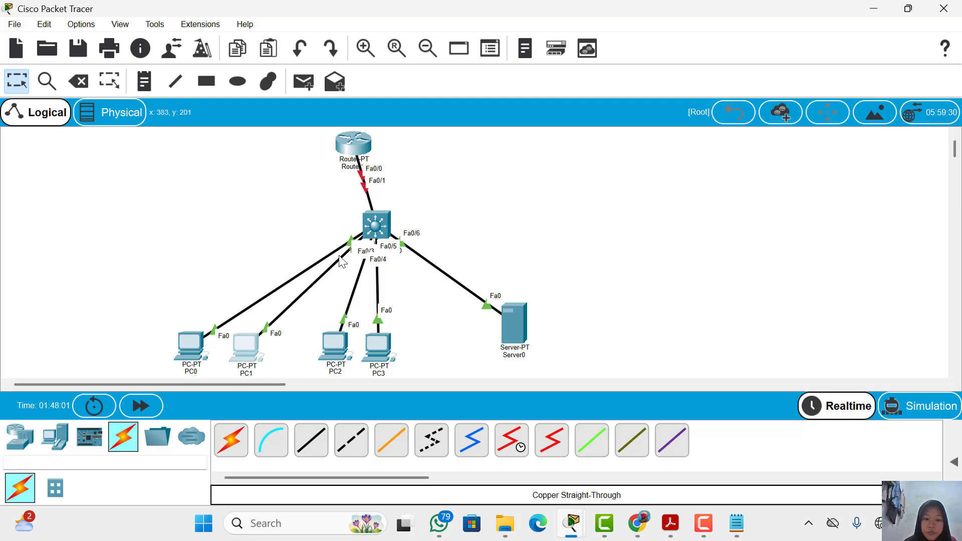
click(387, 224)
drag(696, 119, 513, 46)
click(637, 523)
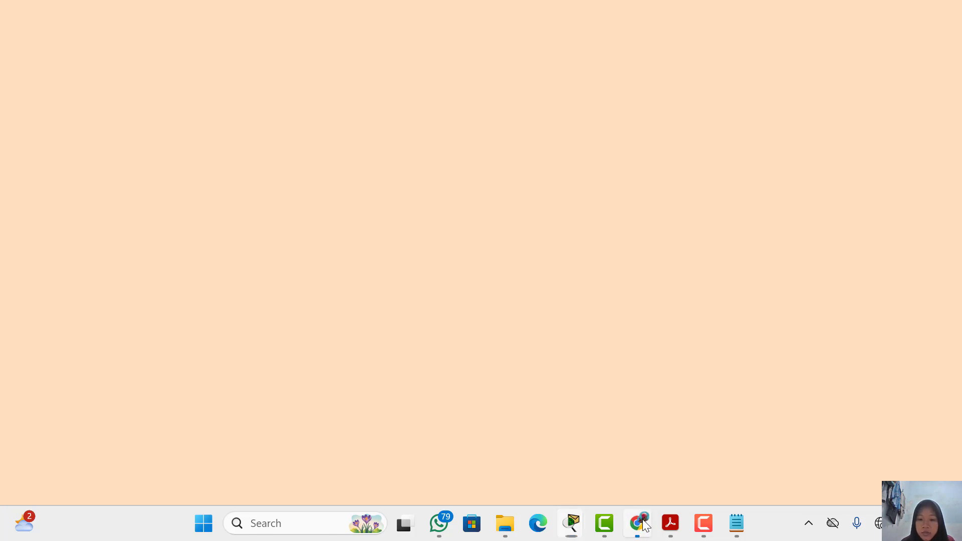
click(571, 523)
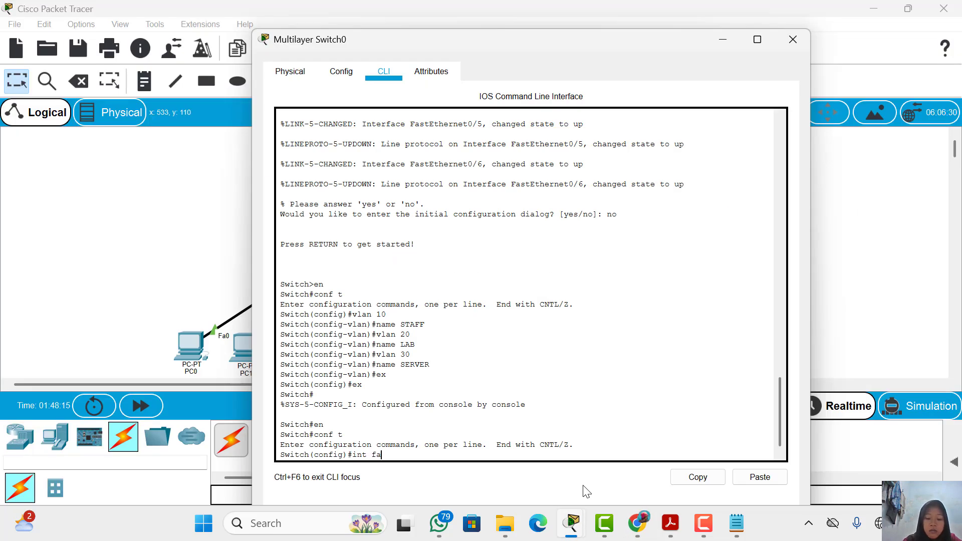
mouse_move(422, 37)
mouse_down()
mouse_move(432, 37)
mouse_move(418, 22)
mouse_up()
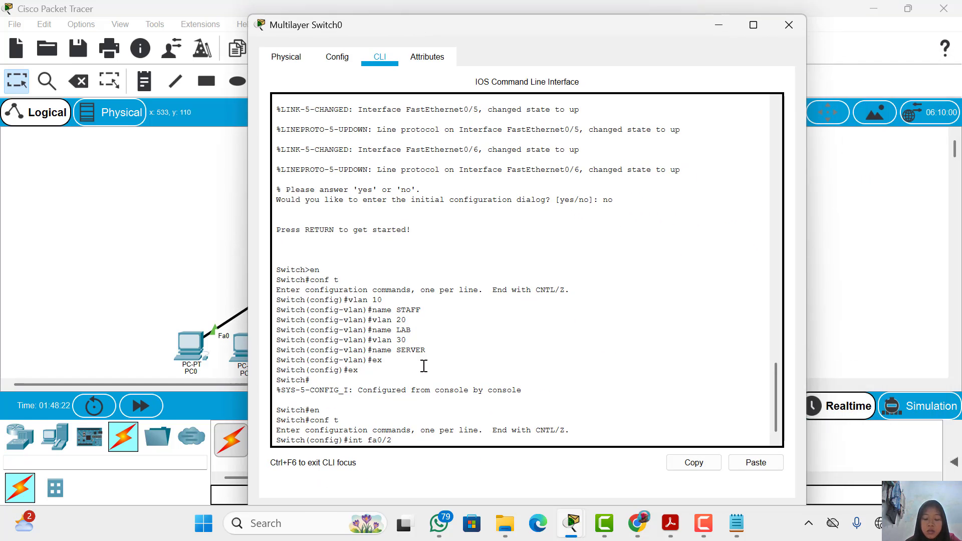
Step: Set switch interface fa0/2 to switchport access mode and assign it to VLAN 10
key(Return)
text(switchport mode access)
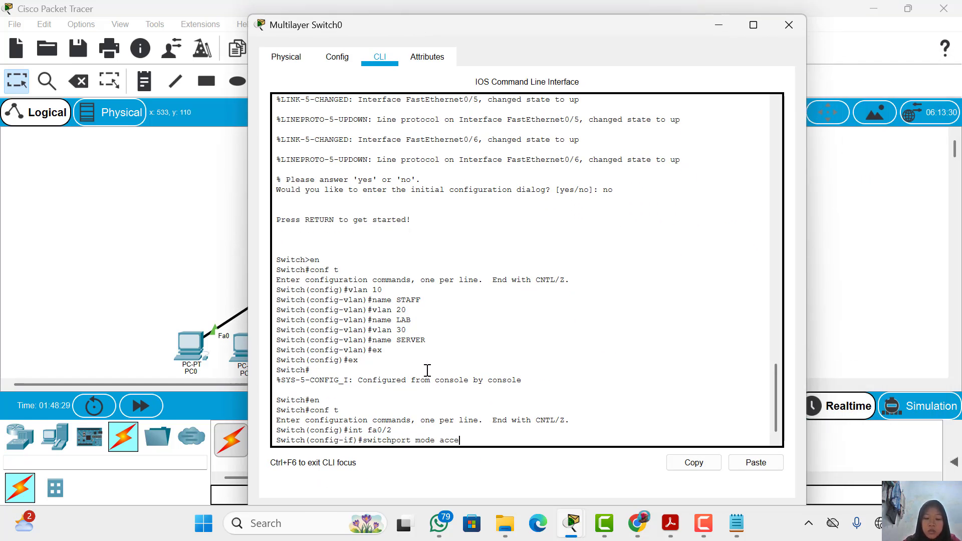
key(Return)
key(Up)
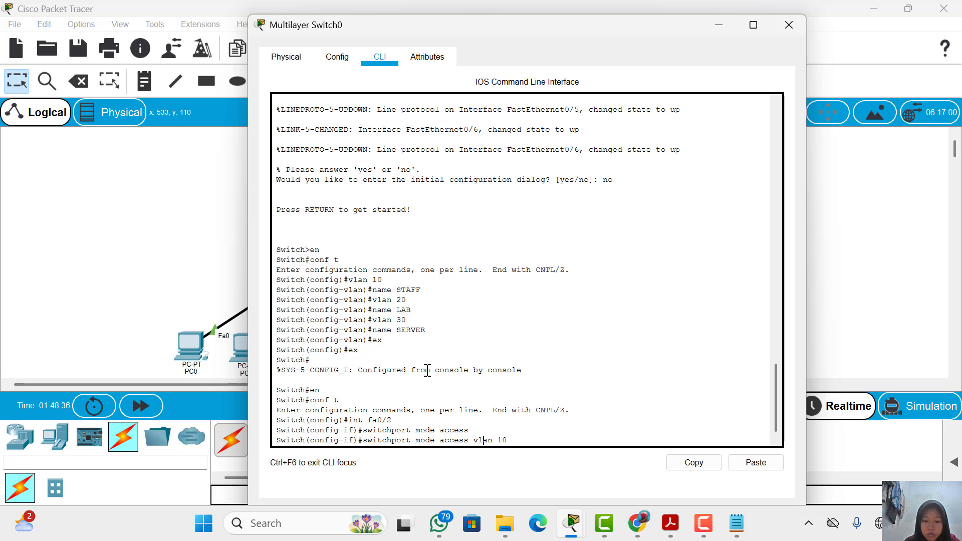
key(Left)
key(Left)
key(Left)
key(Left)
key(Left)
key(Left)
key(Left)
key(Left)
key(Left)
key(BackSpace)
key(BackSpace)
key(BackSpace)
key(BackSpace)
key(BackSpace)
key(Return)
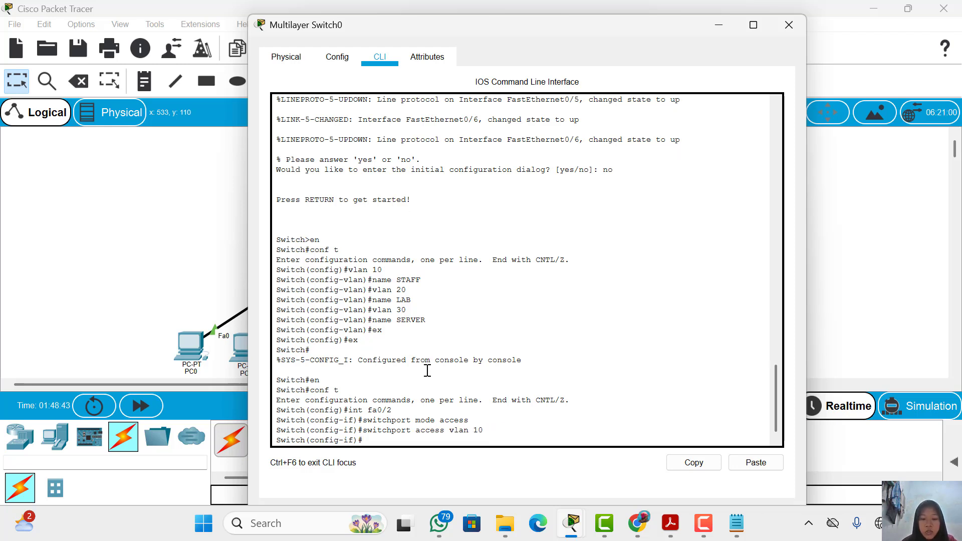
Step: Set switch interface fa0/3 to switchport access mode and assign it to VLAN 10
key(Up)
key(Up)
key(Up)
key(BackSpace)
text(3)
key(Return)
key(Up)
key(Up)
key(Up)
key(Return)
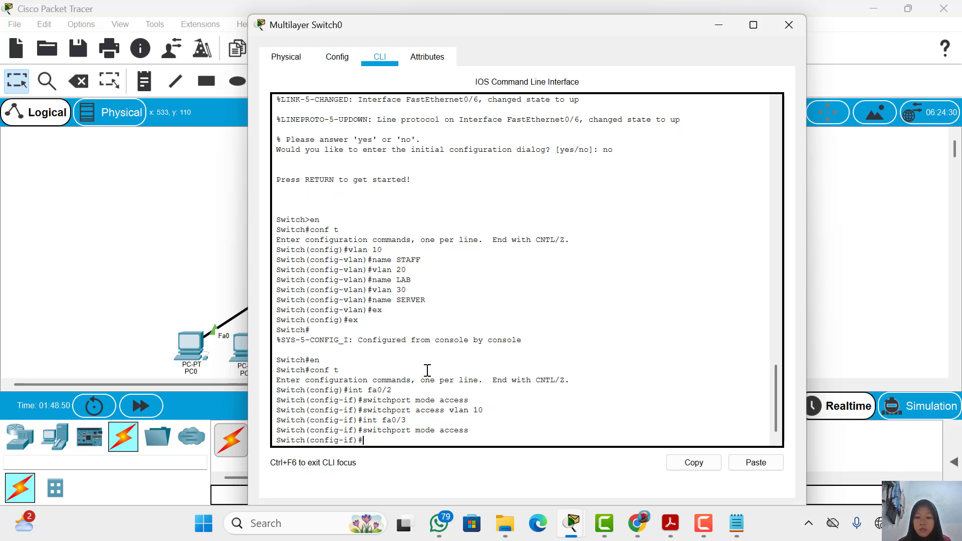
key(Up)
key(Up)
key(Up)
key(Return)
Step: Set switch interface fa0/4 to switchport access mode and assign it to VLAN 20
key(Up)
key(Up)
key(Up)
key(BackSpace)
text(4)
key(Return)
key(Up)
key(Up)
key(Up)
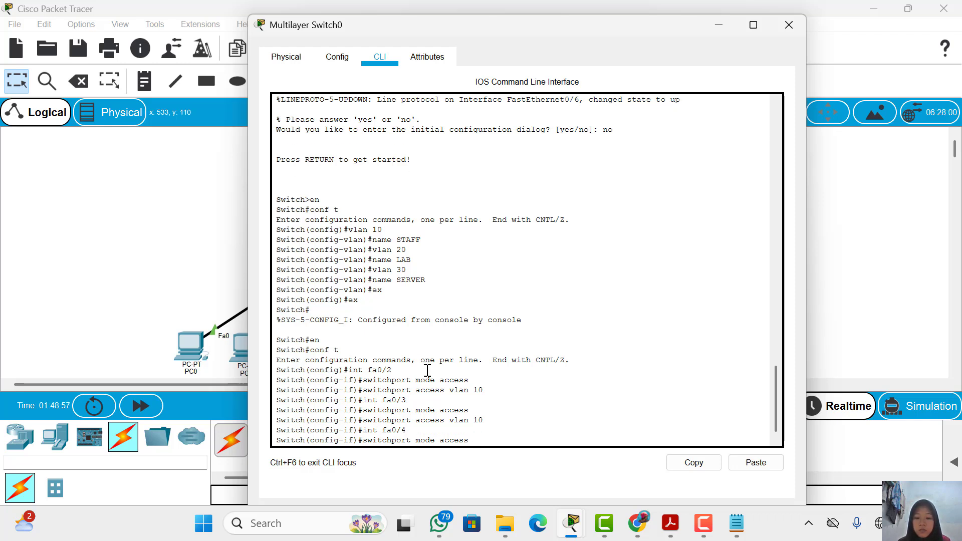
key(Return)
key(Up)
key(Up)
key(Up)
text(2)
key(Return)
Step: Set switch interface fa0/5 to switchport access mode and assign it to VLAN 20
key(Up)
key(Up)
key(Up)
key(BackSpace)
text(5)
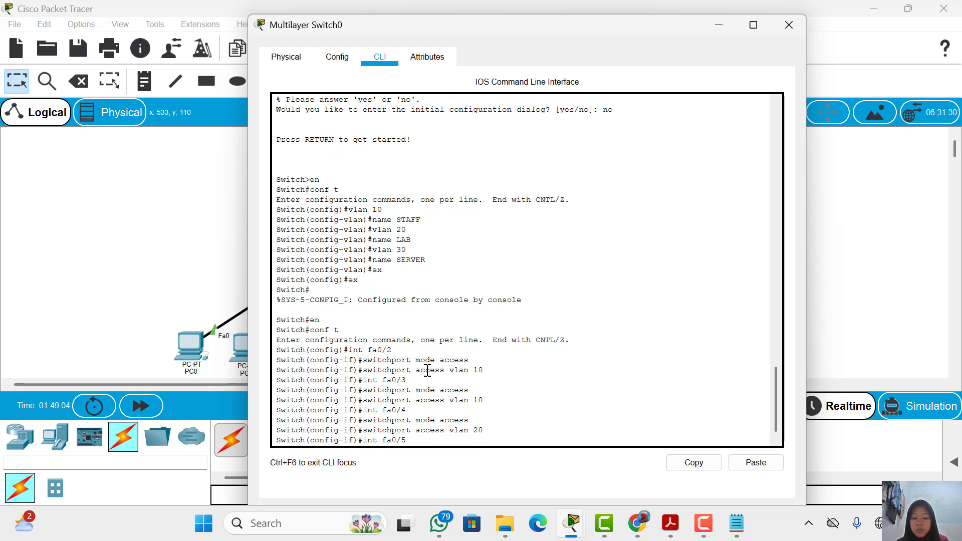
key(Return)
key(Up)
key(Up)
key(Up)
key(Return)
key(Up)
key(Up)
key(Up)
key(Return)
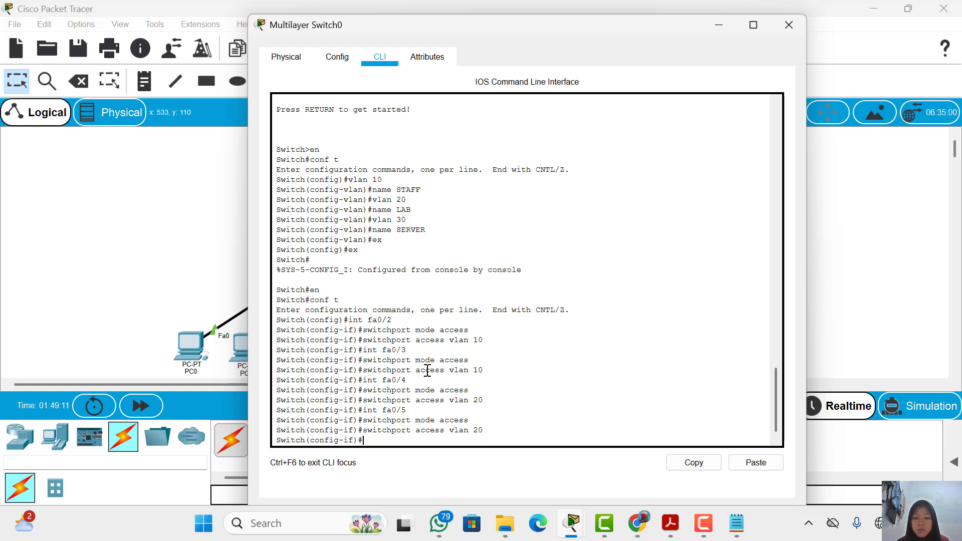
Step: Set switch interface fa0/6 to switchport access mode in VLAN 30 and close the switch's window
key(Up)
key(Up)
key(Up)
key(BackSpace)
text(6)
key(Return)
key(Up)
key(Up)
key(Up)
key(Return)
key(Up)
key(Up)
key(Up)
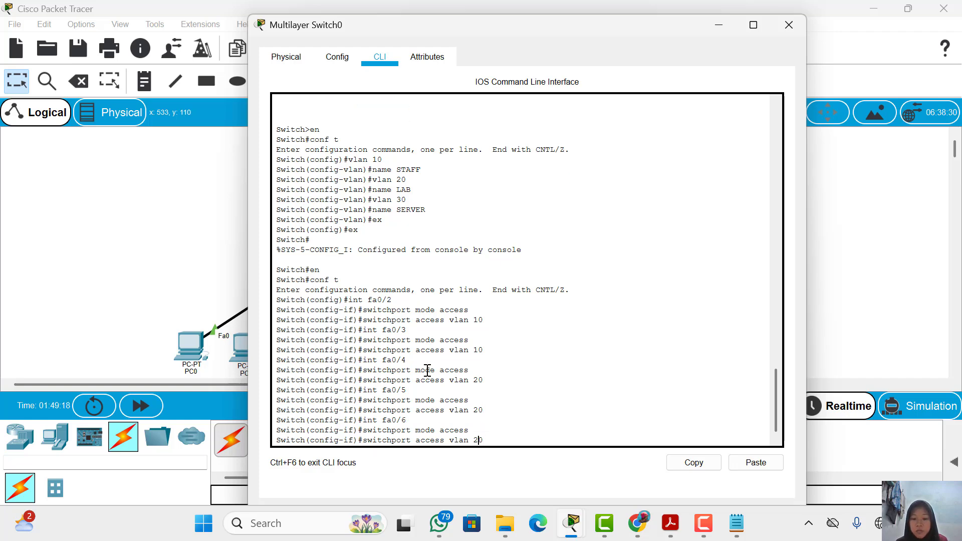
key(BackSpace)
text(3)
key(Return)
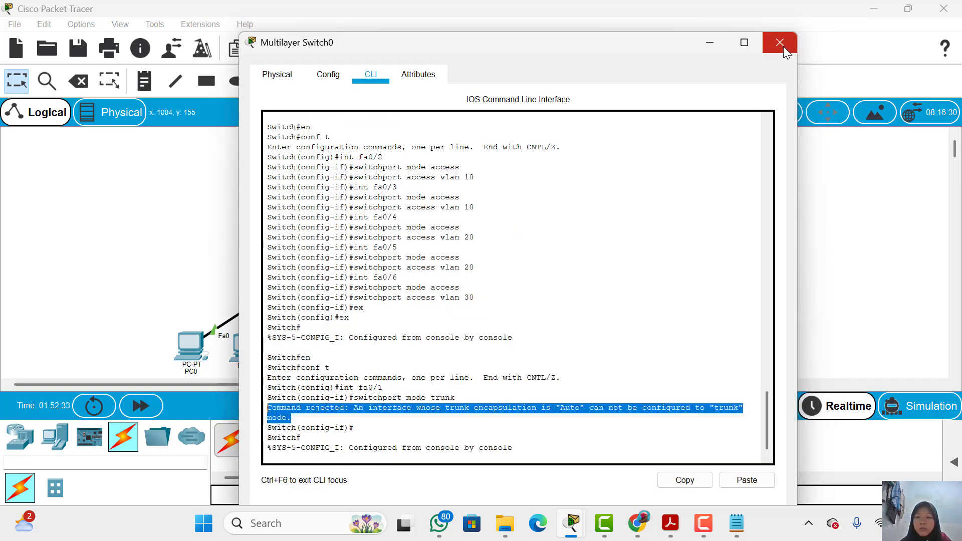
click(780, 44)
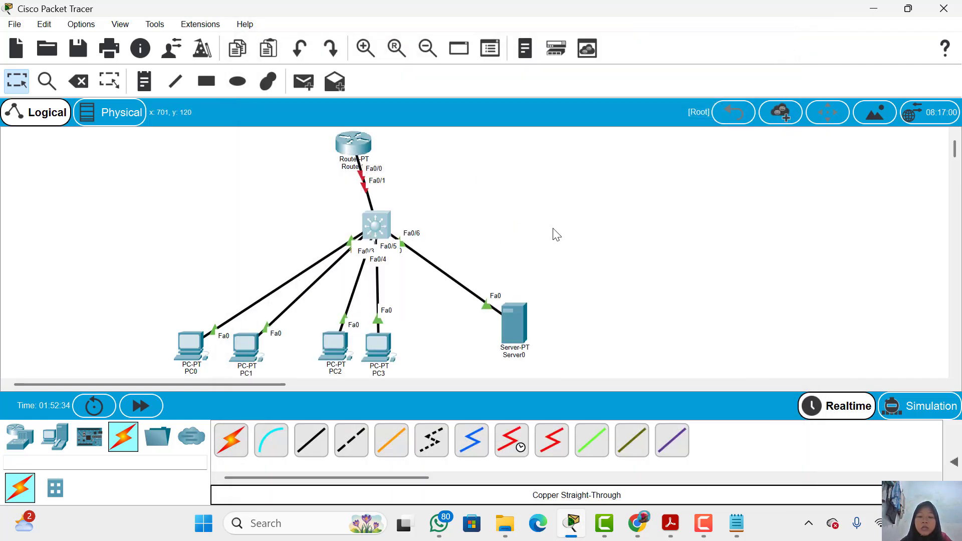
Step: On the router's command line, decline the initial configuration dialog and enter global configuration mode
click(355, 146)
click(334, 25)
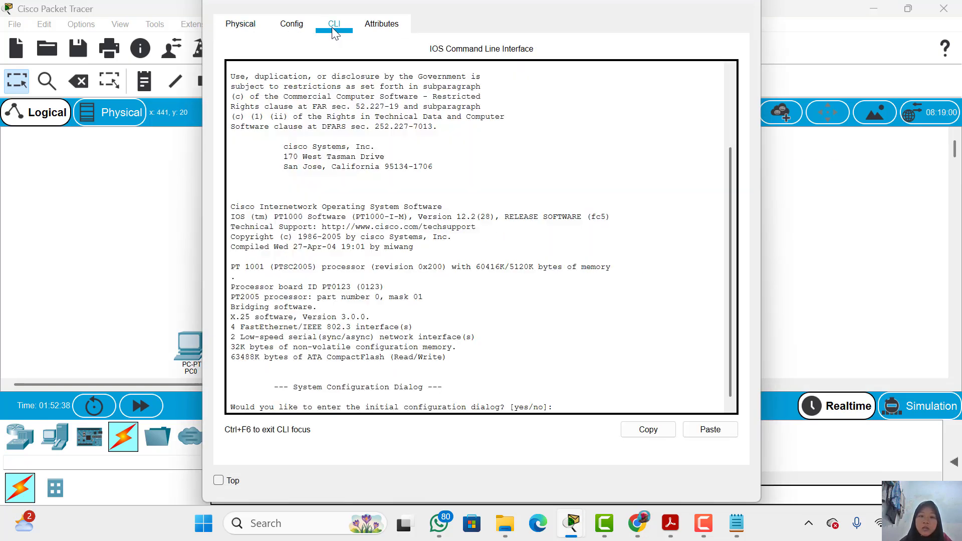
text(no)
key(Return)
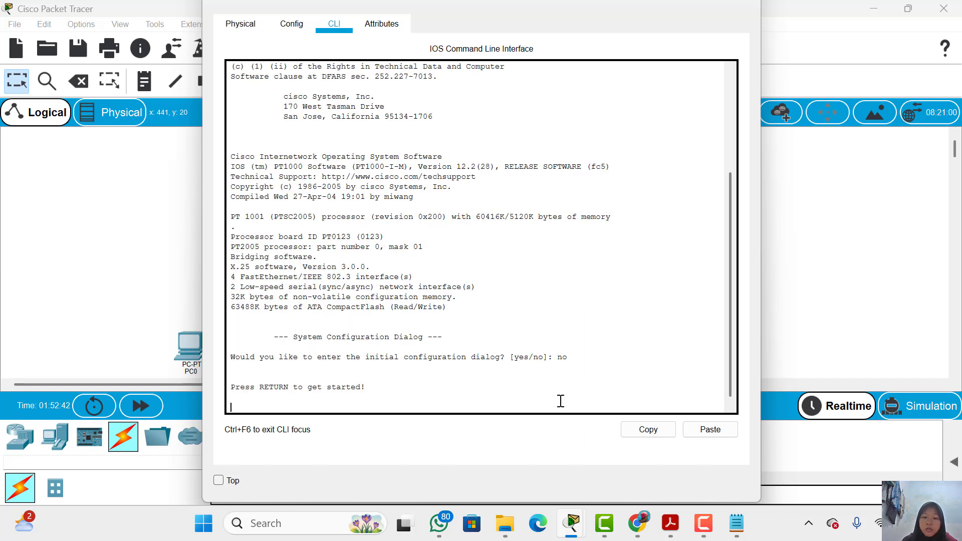
key(Return)
text(en)
key(Return)
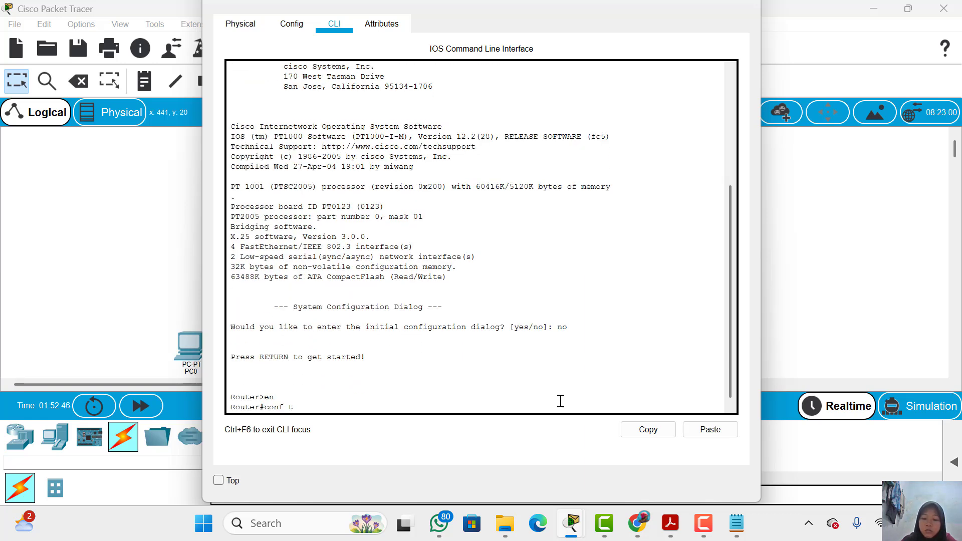
text(conf t)
key(Return)
Step: Configure subinterfaces fa0/0.10 and fa0/0.20 with dot1Q 10 and 20, addresses 192.168.10.1 and 192.168.20.1 (255.255.255.0), and helper address 192.168.30.10
click(710, 430)
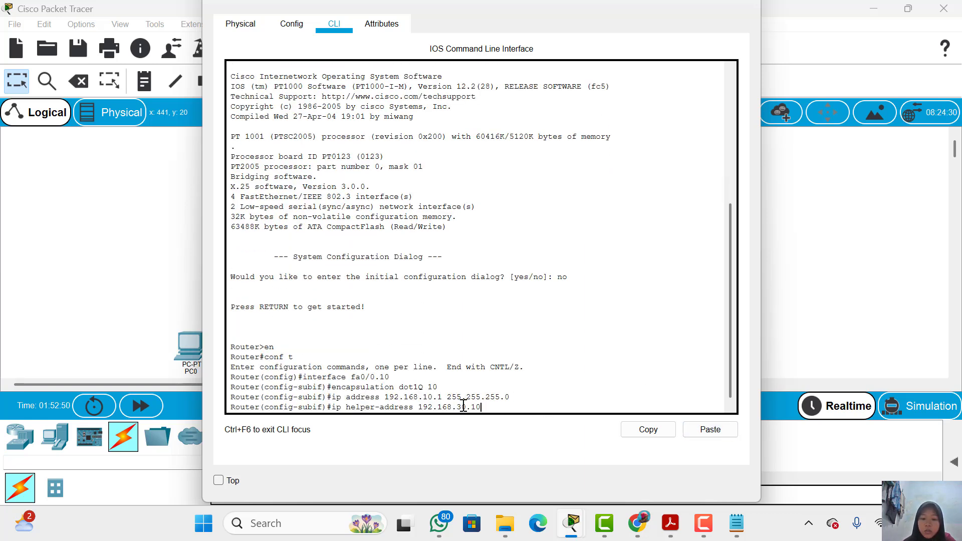
key(Return)
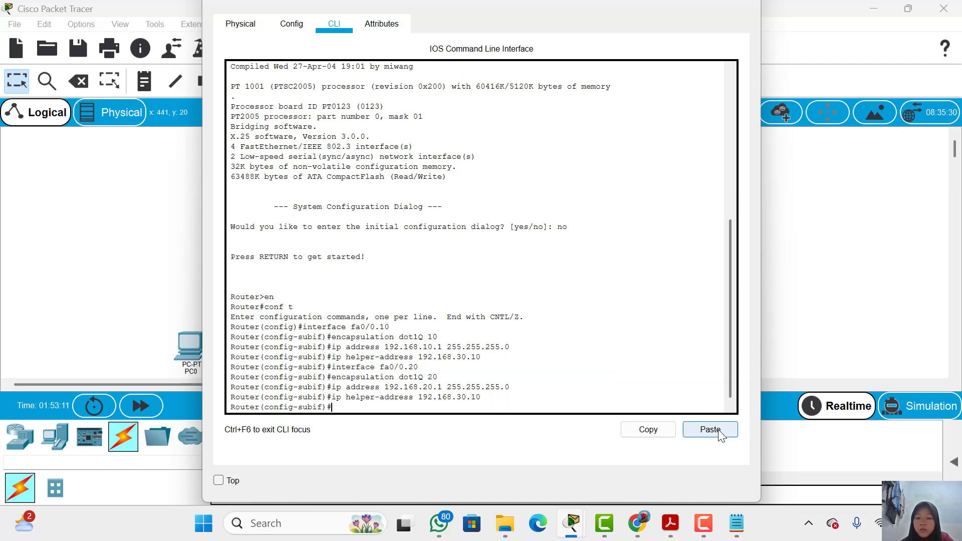
Step: Configure router subinterface fa0/0.30 with dot1Q 30 and IP address 192.168.30.1 255.255.255.0, and end the configuration
click(718, 431)
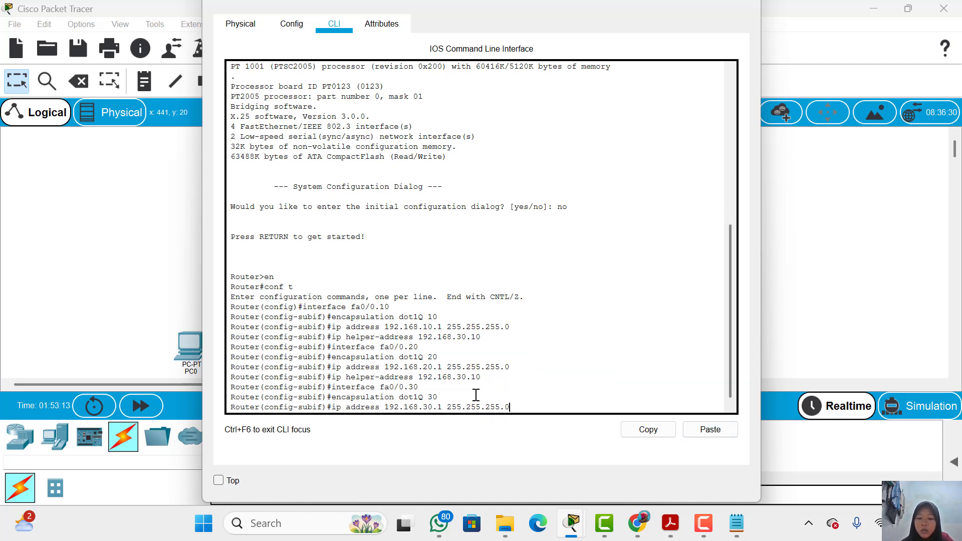
key(Return)
text(end)
key(Return)
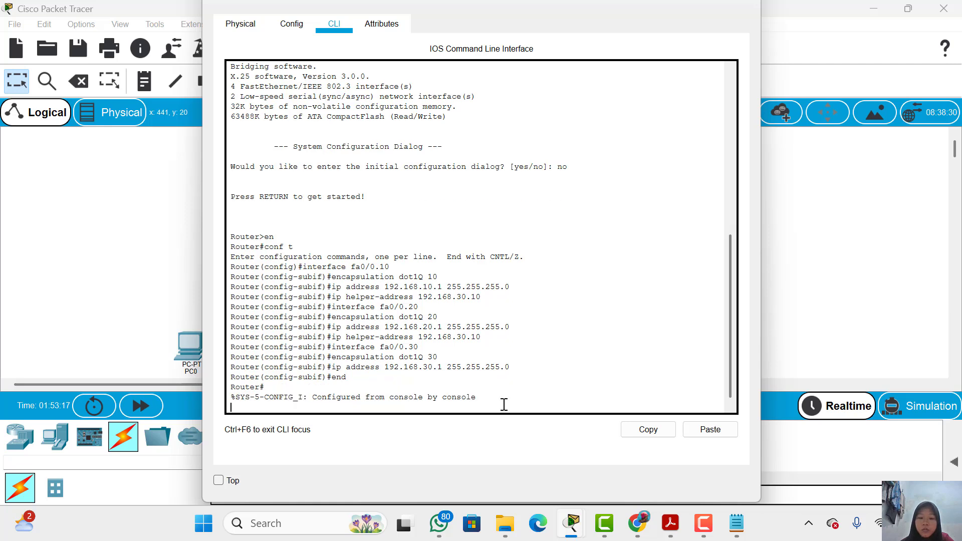
Step: Enable router interface fa0/0 with no shutdown and close the router's window
text(en)
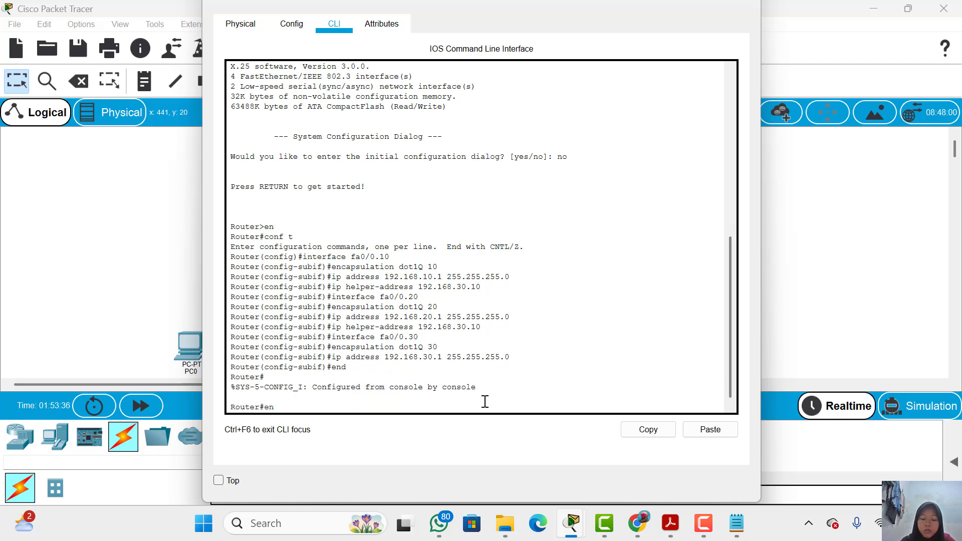
key(Return)
text(conf t)
key(Return)
text(int fa)
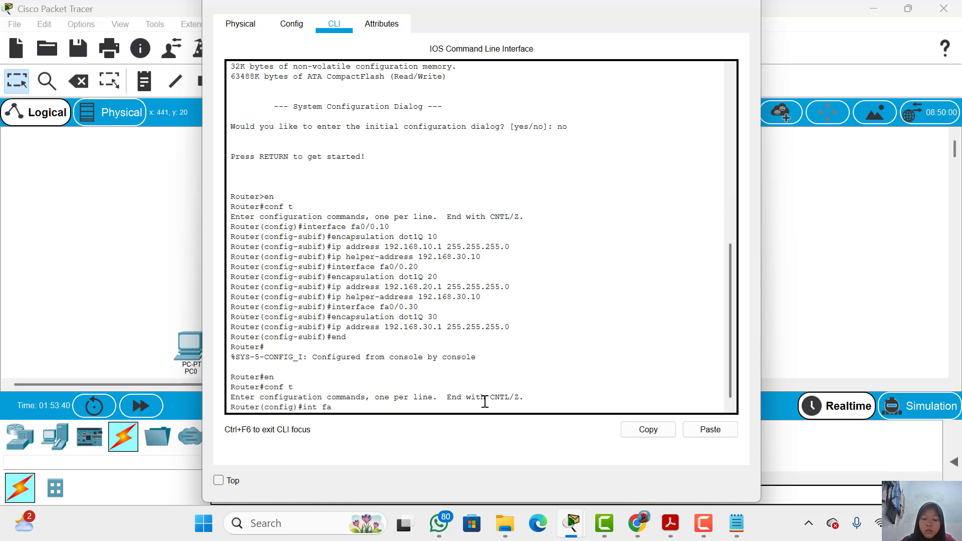
text(0/0)
key(Return)
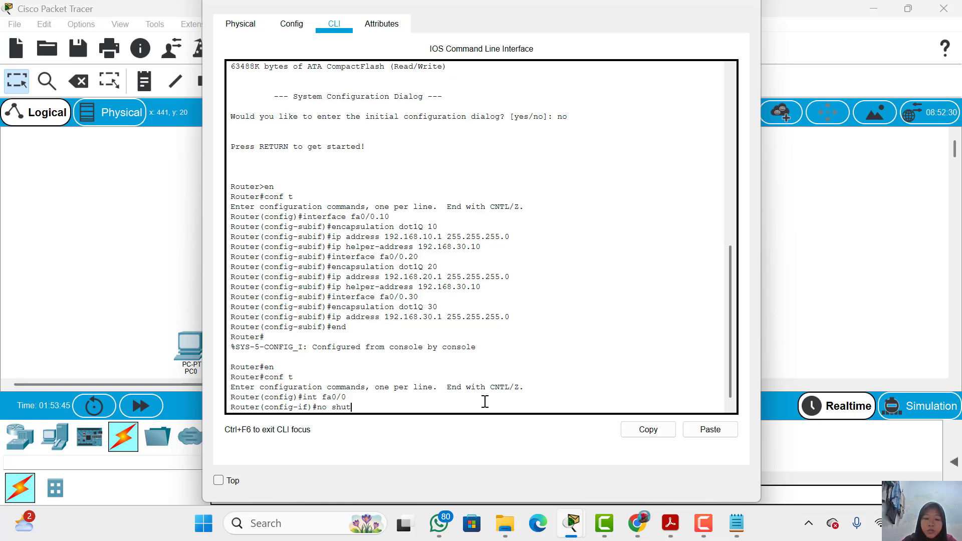
text(no shut)
key(Return)
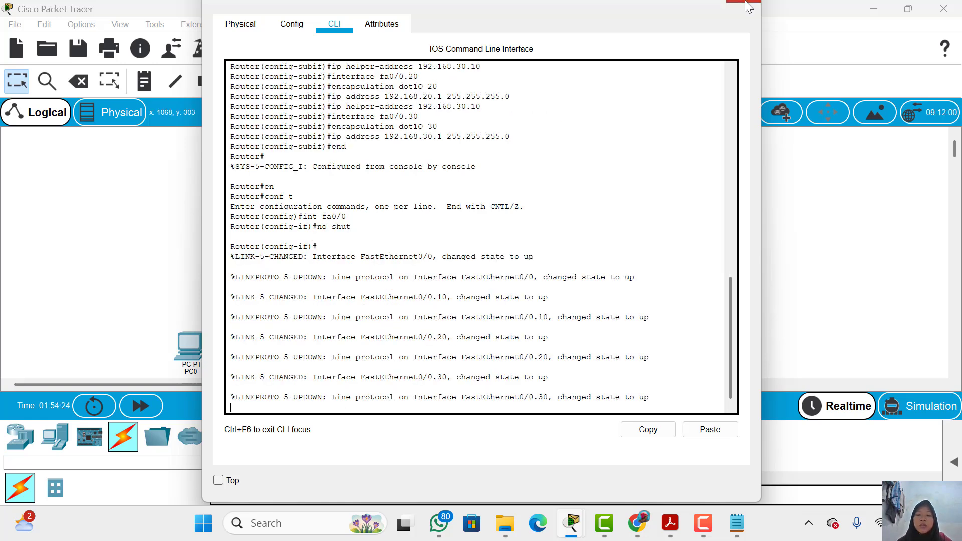
click(746, 4)
Step: Give Server0 the static IP address 192.168.30.10 with subnet mask 255.255.255.0
click(519, 330)
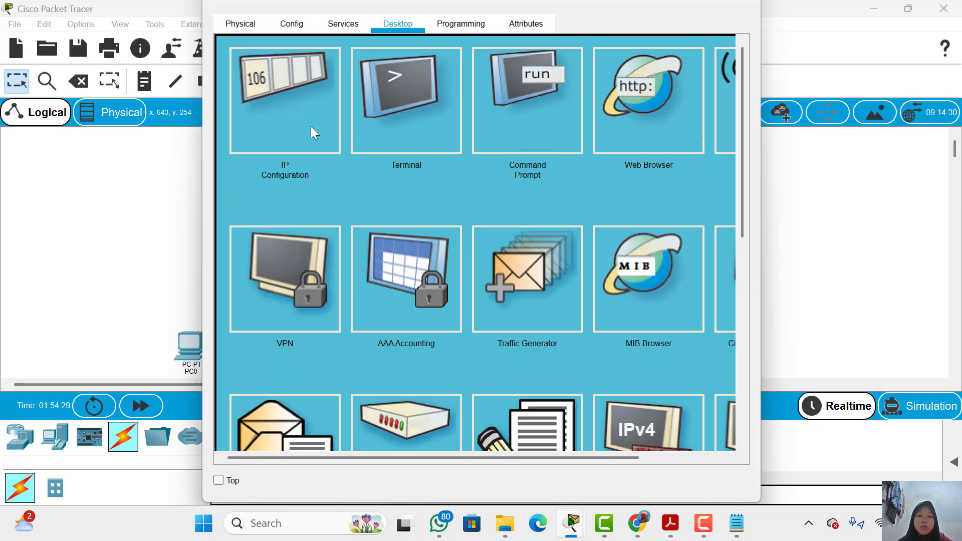
click(310, 126)
text(interface fa0/0.30 encapsulation dot1Q 30 ip address 192.168.30.1 255.255.255.0)
key(ctrl+z)
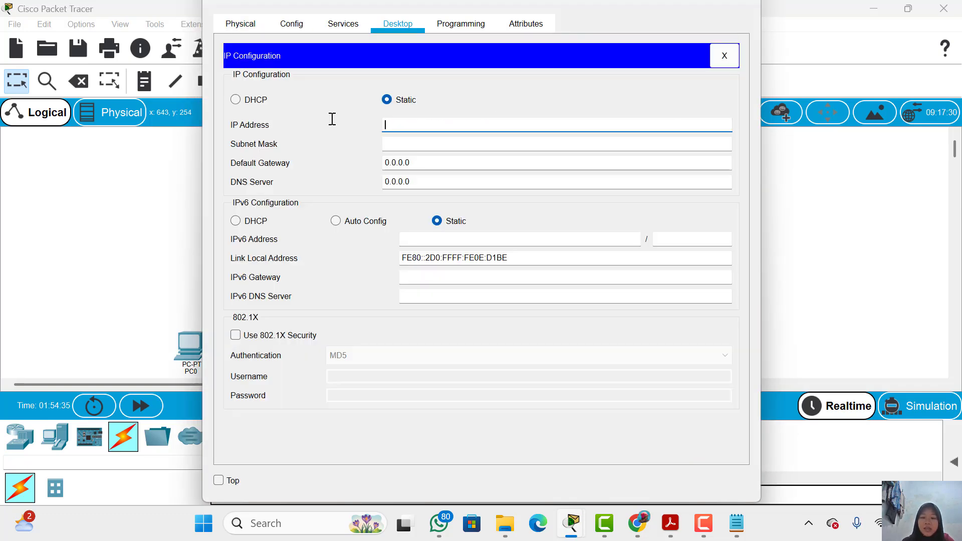
text(192.168.30.10)
key(Tab)
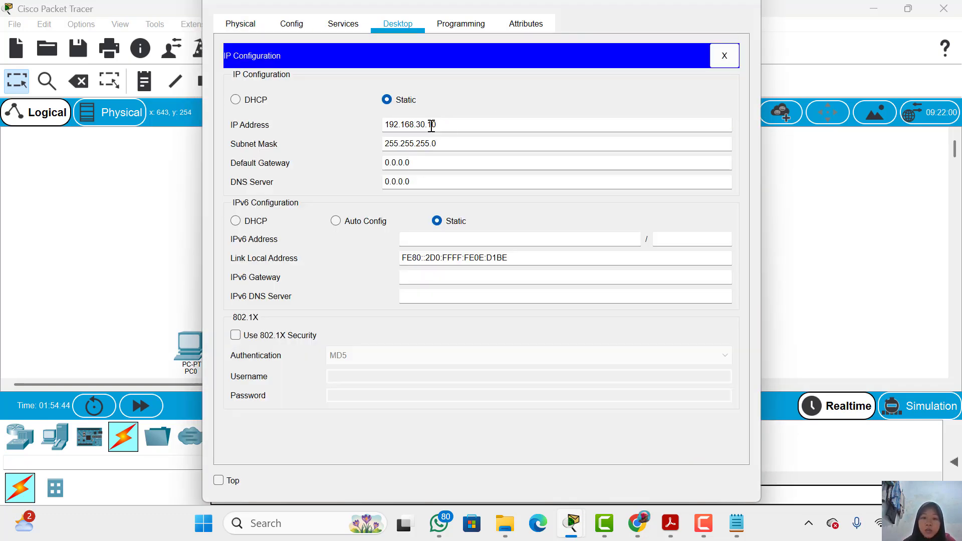
Step: Fill in Server0's default gateway and DNS server by reusing text copied from its IP address
drag(432, 125, 364, 125)
key(ctrl+c)
drag(417, 162, 364, 168)
key(ctrl+v)
drag(422, 182, 343, 184)
key(ctrl+v)
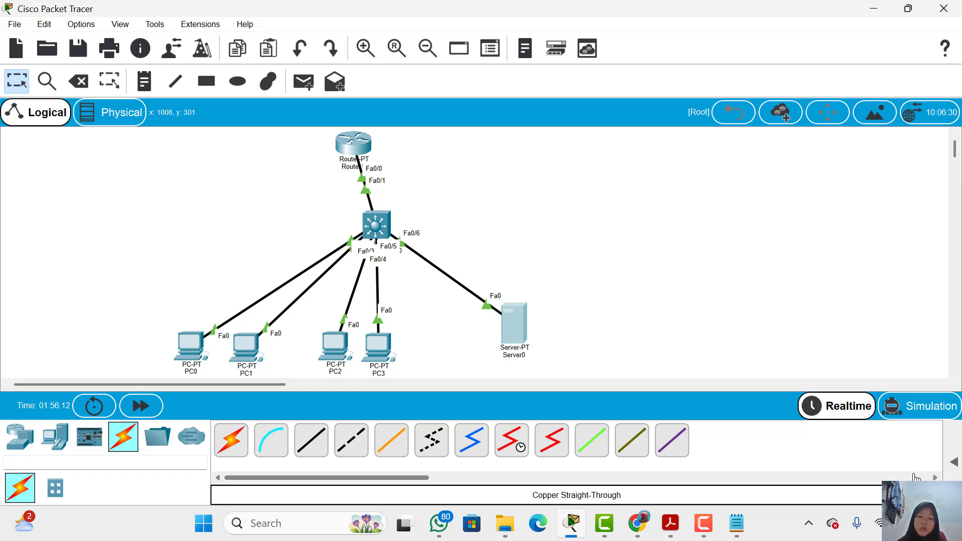
Step: Turn on Server0's DHCP service and enter VLAN10 as the pool name
click(518, 334)
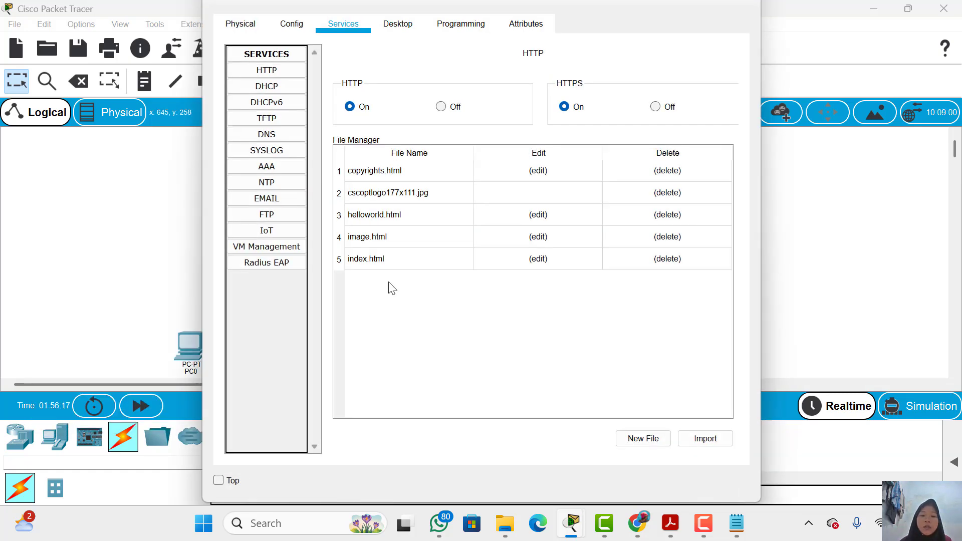
click(255, 87)
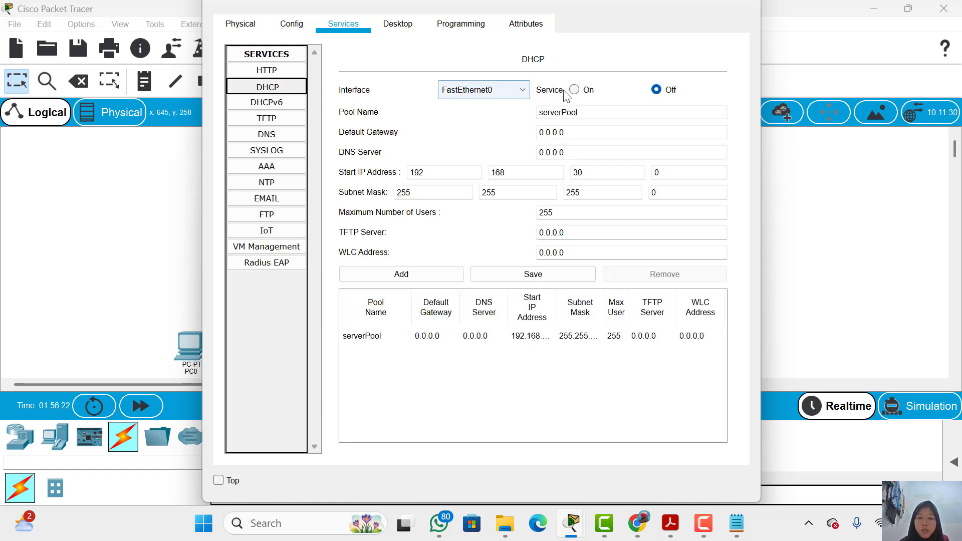
click(575, 89)
click(580, 113)
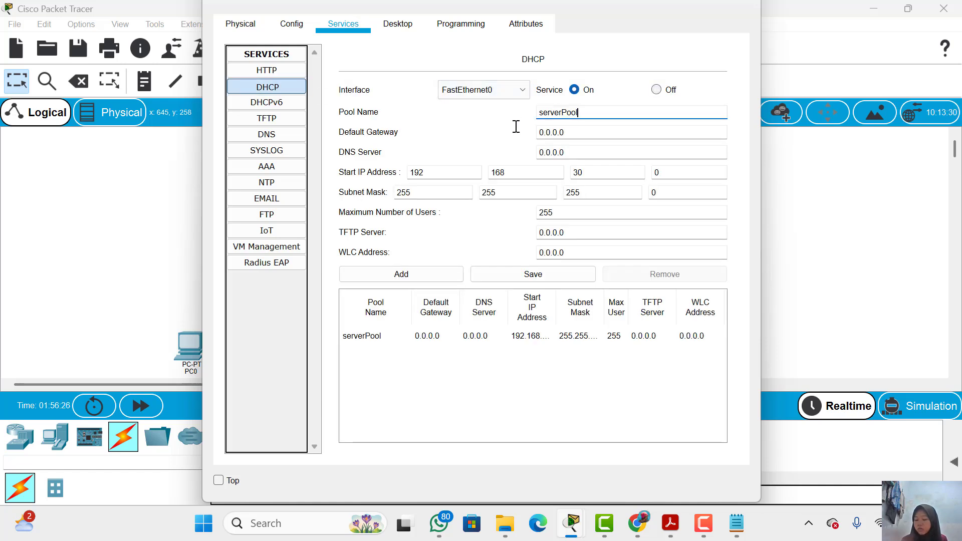
key(ctrl+a)
text(VLAN1)
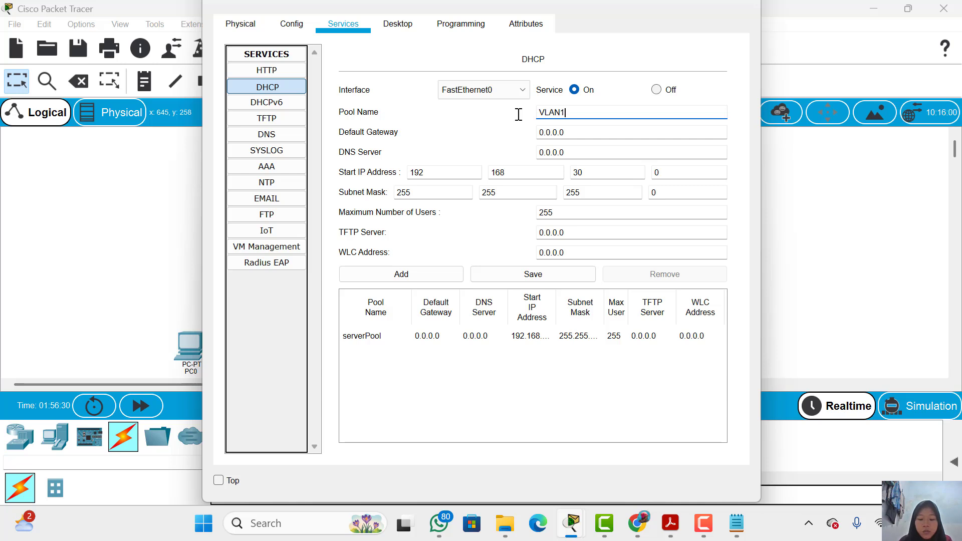
text(0)
Step: Set the VLAN10 pool's default gateway to 192.168.10.1
click(580, 131)
key(ctrl+a)
text(192.)
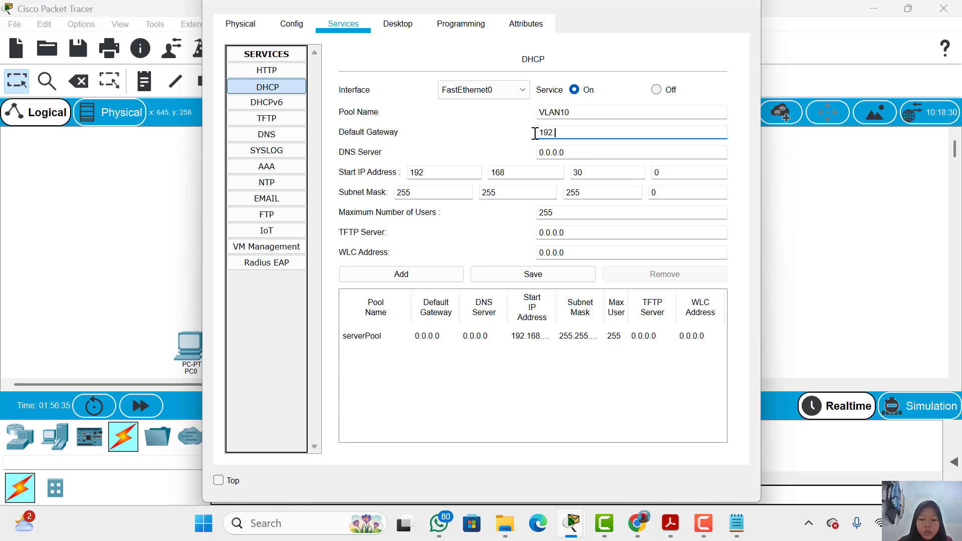
text(168.10.1)
Step: Set the VLAN10 pool's DNS server to 192.168.30.10, checking the pool settings in the ChatGPT guide in Chrome
click(553, 150)
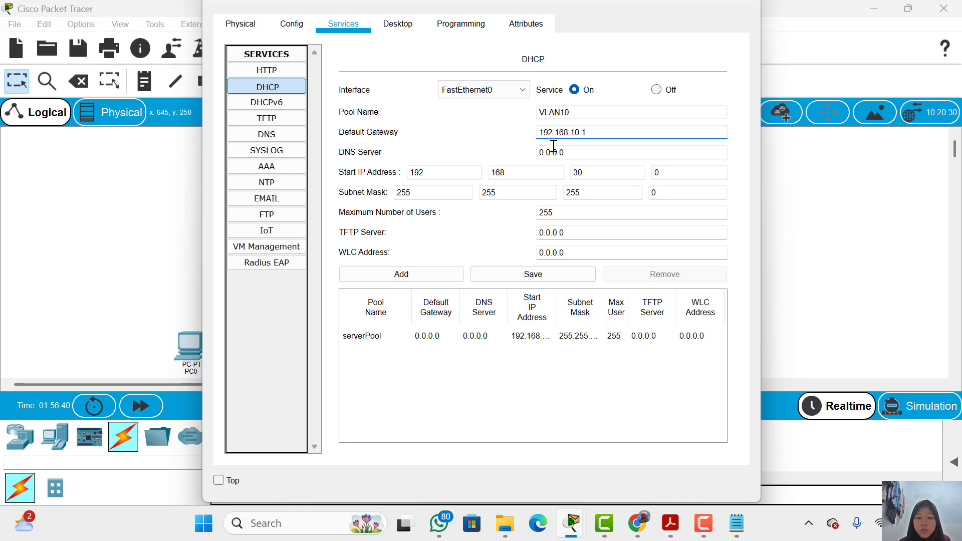
key(ctrl+a)
key(BackSpace)
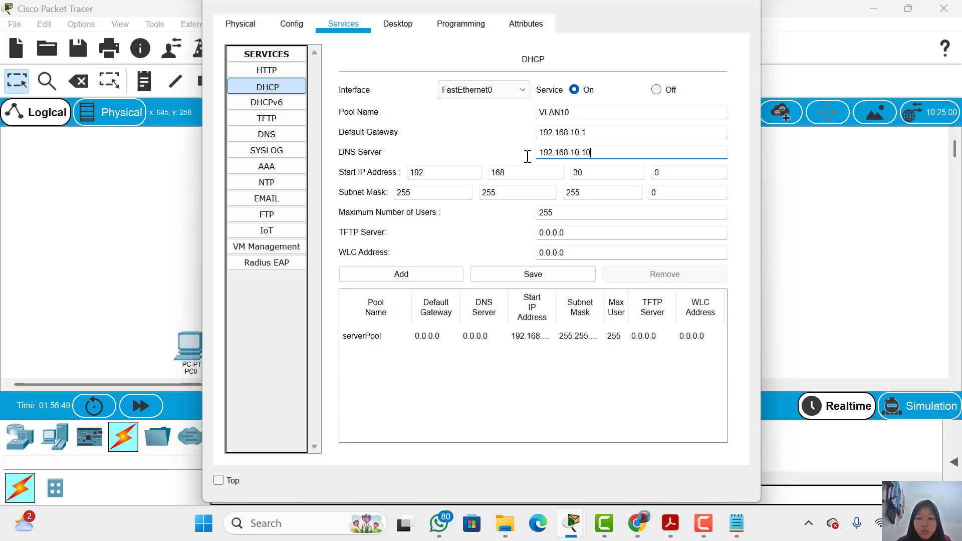
click(637, 520)
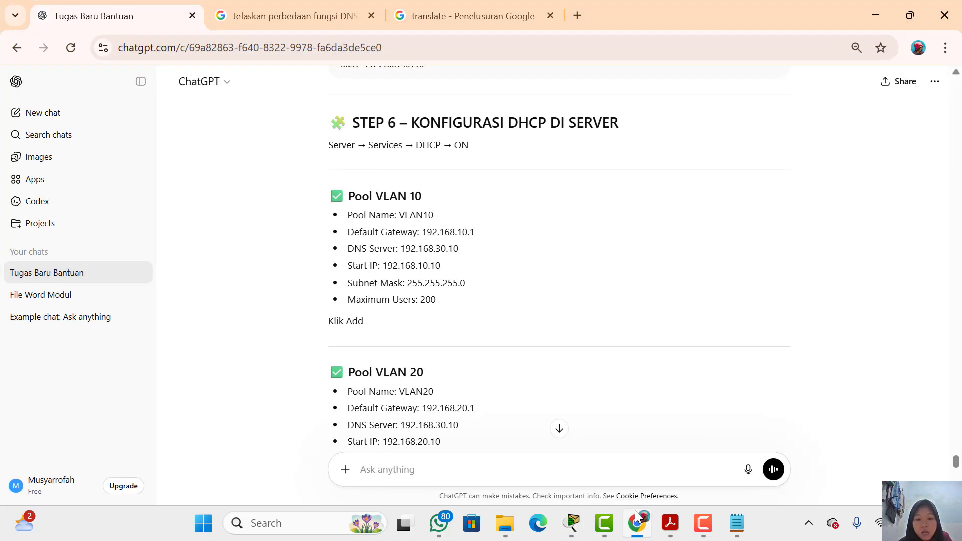
click(636, 521)
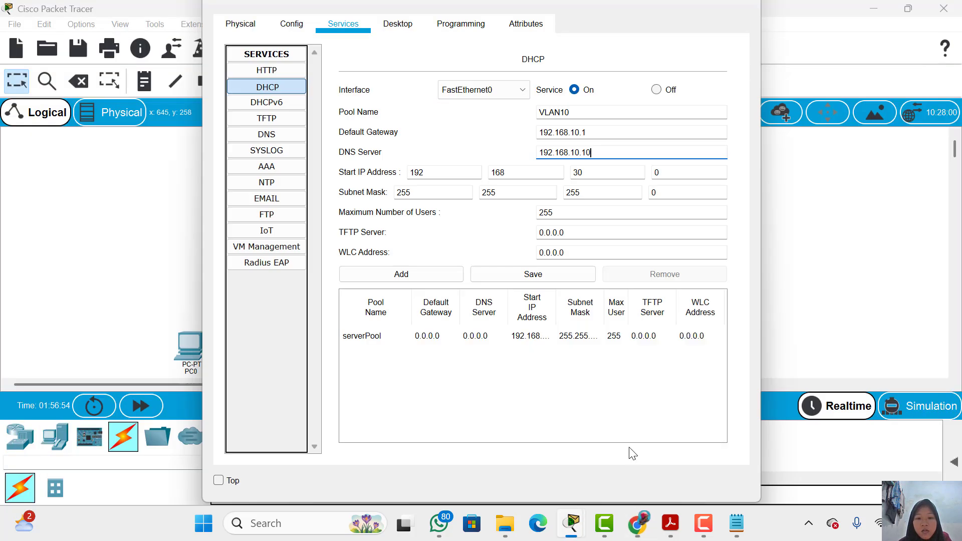
click(574, 154)
key(BackSpace)
text(3)
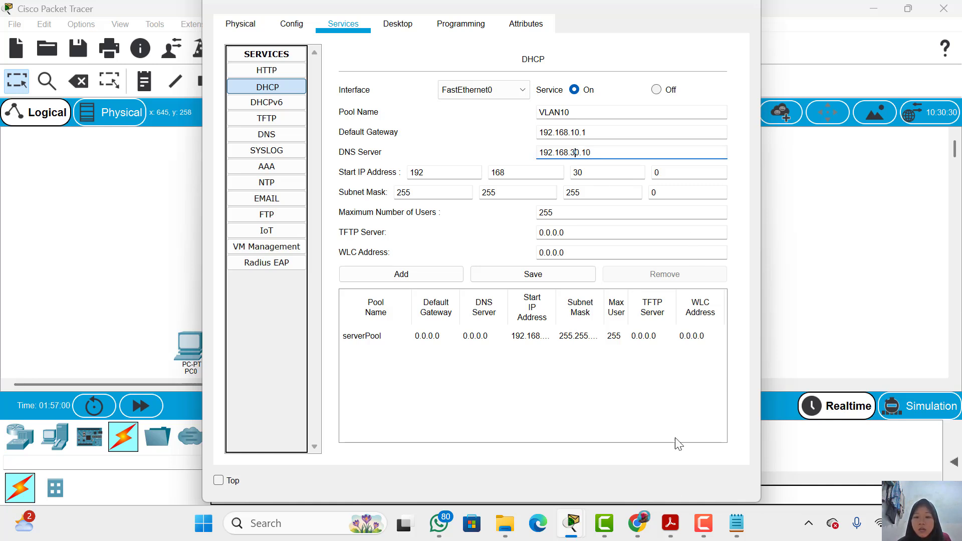
Step: Set the VLAN10 pool's start IP address to 192.168.10.10
click(578, 172)
key(BackSpace)
text(1)
click(654, 174)
text(1)
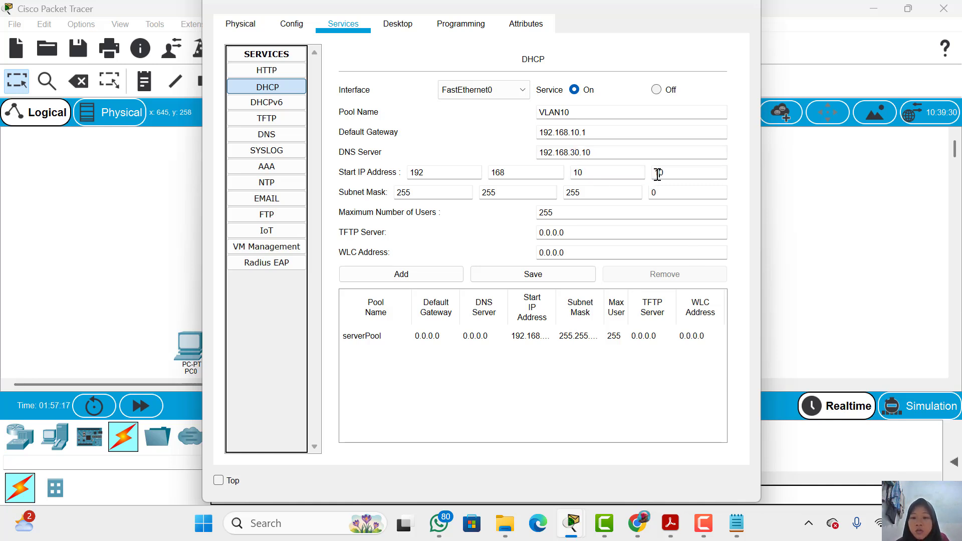
Step: Set the VLAN10 pool's maximum number of users to 200 and save it as a new DHCP pool
click(565, 213)
key(BackSpace)
key(BackSpace)
text(00)
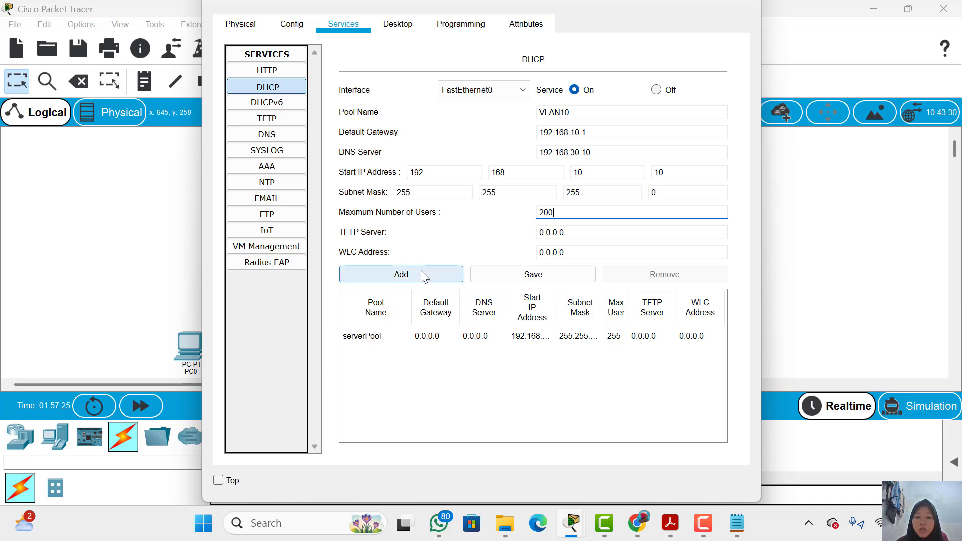
click(510, 276)
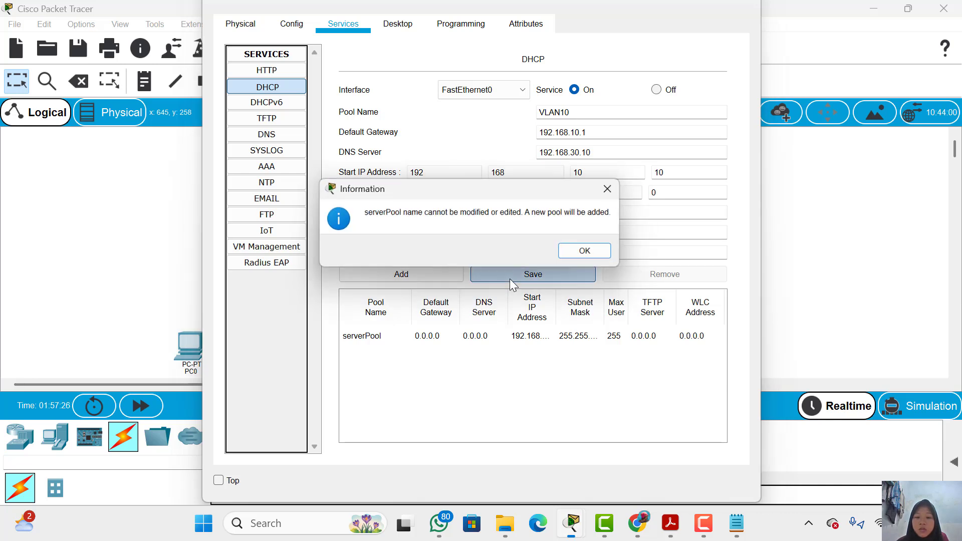
click(584, 256)
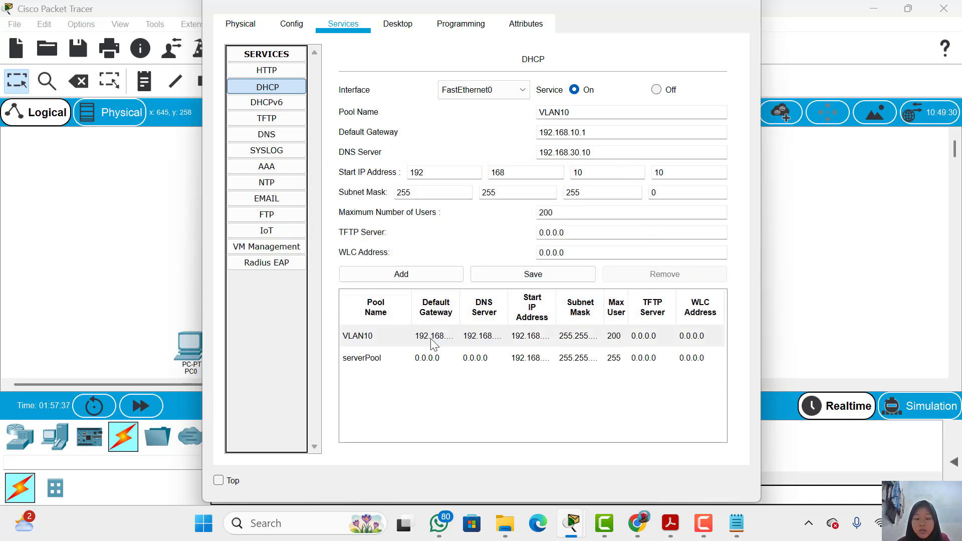
click(444, 278)
click(506, 254)
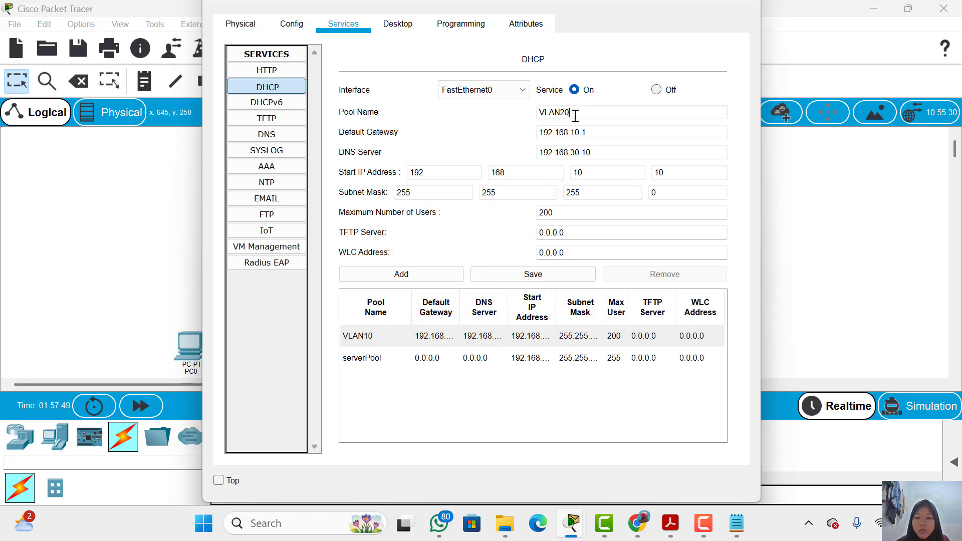
Step: Add a DHCP pool named VLAN20 with default gateway 192.168.20.1 and start IP address 192.168.20.10
click(576, 132)
key(BackSpace)
text(2)
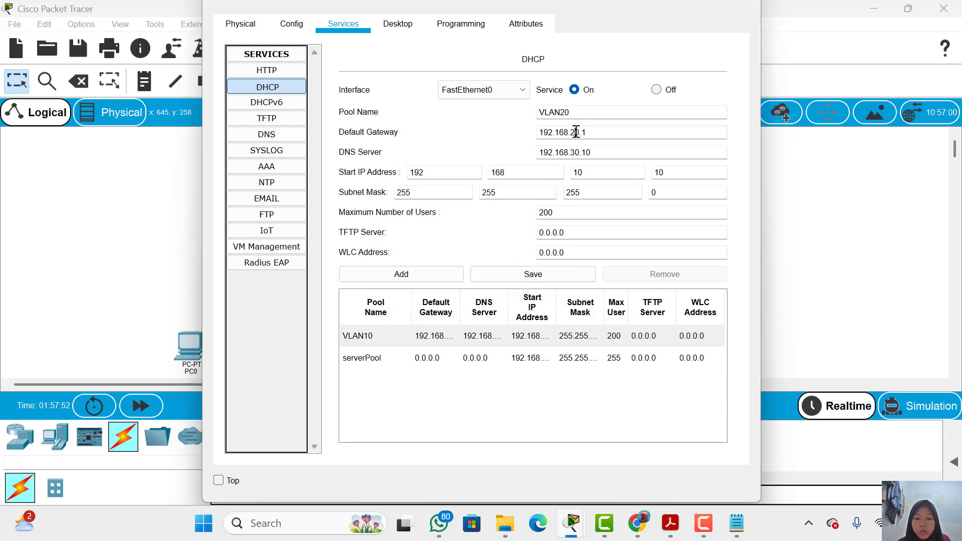
click(578, 172)
key(BackSpace)
text(2)
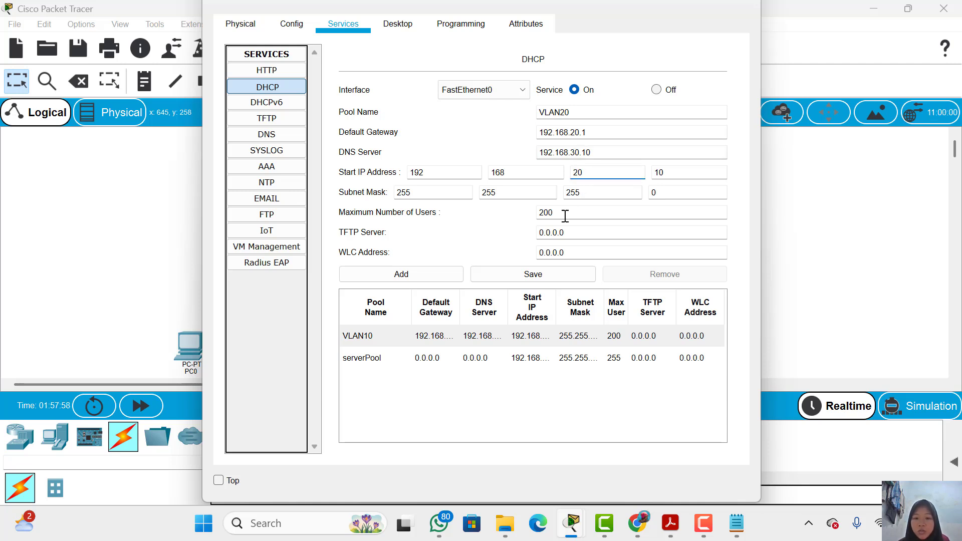
click(434, 274)
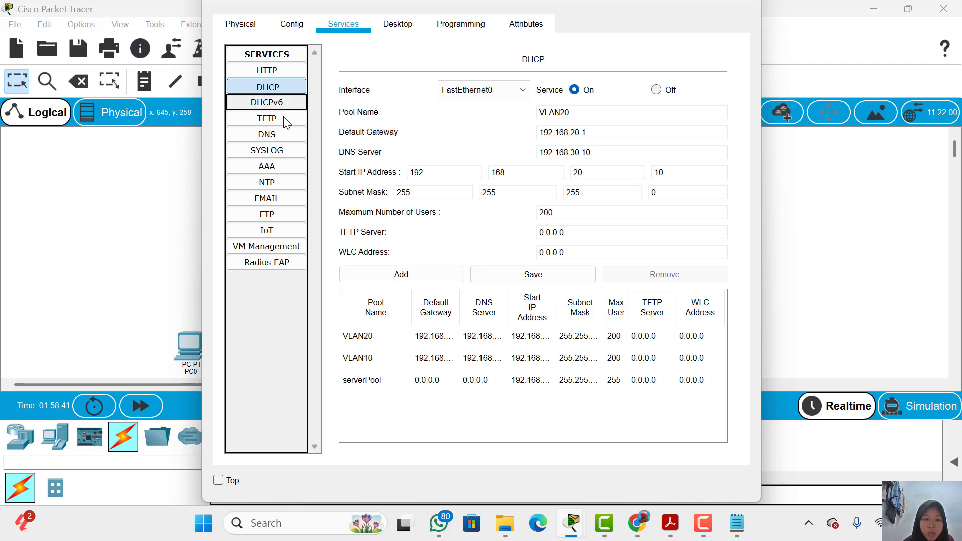
Step: Turn on the server's DNS service and add an A record mapping app.kampus.local to 192.168.30.10
click(275, 139)
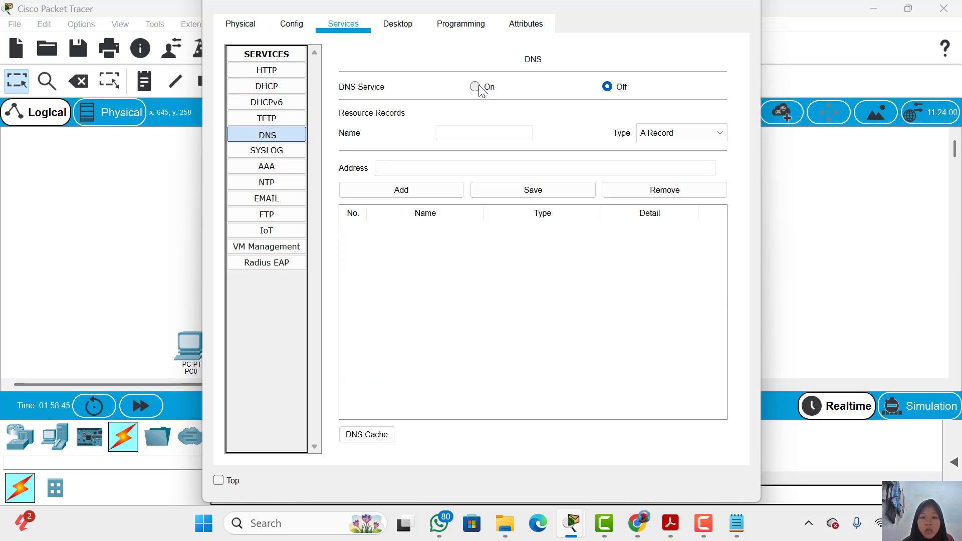
click(481, 88)
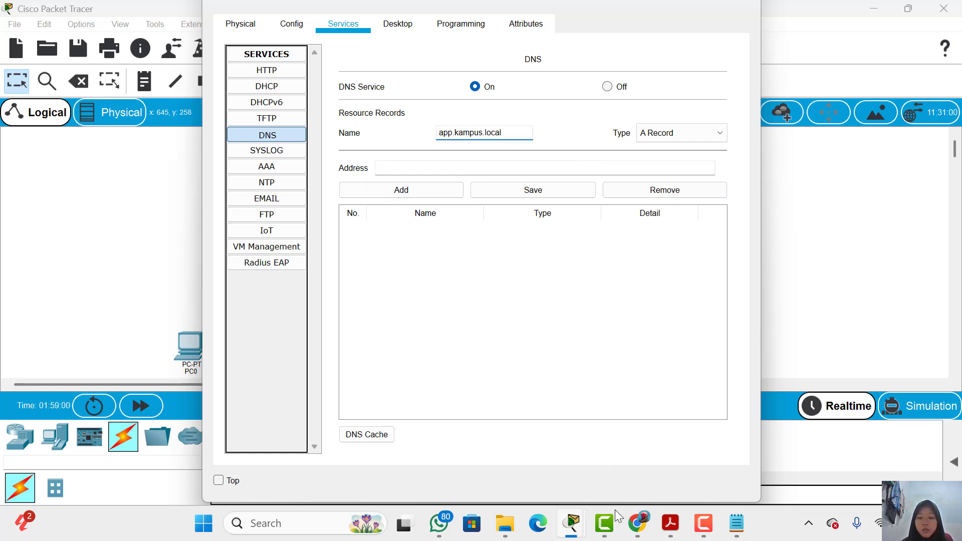
click(600, 168)
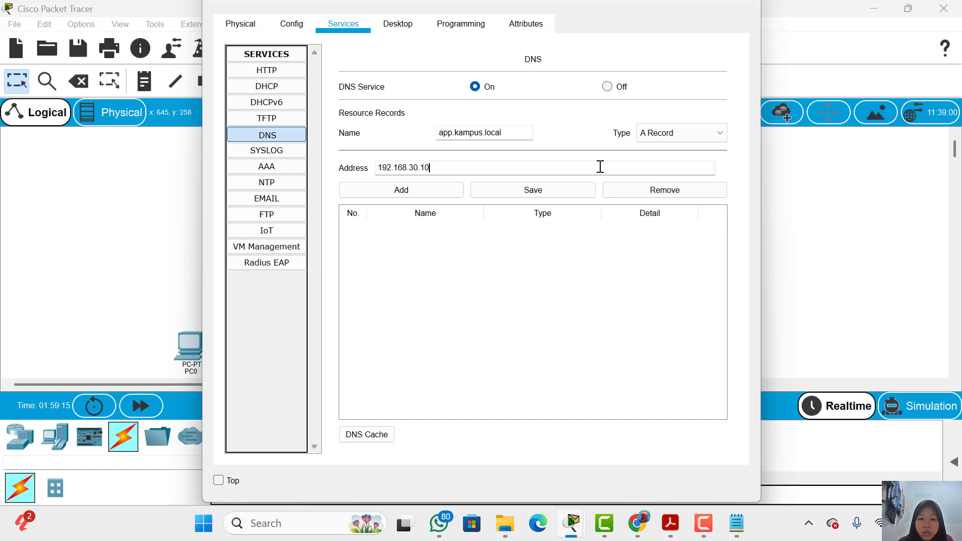
key(Return)
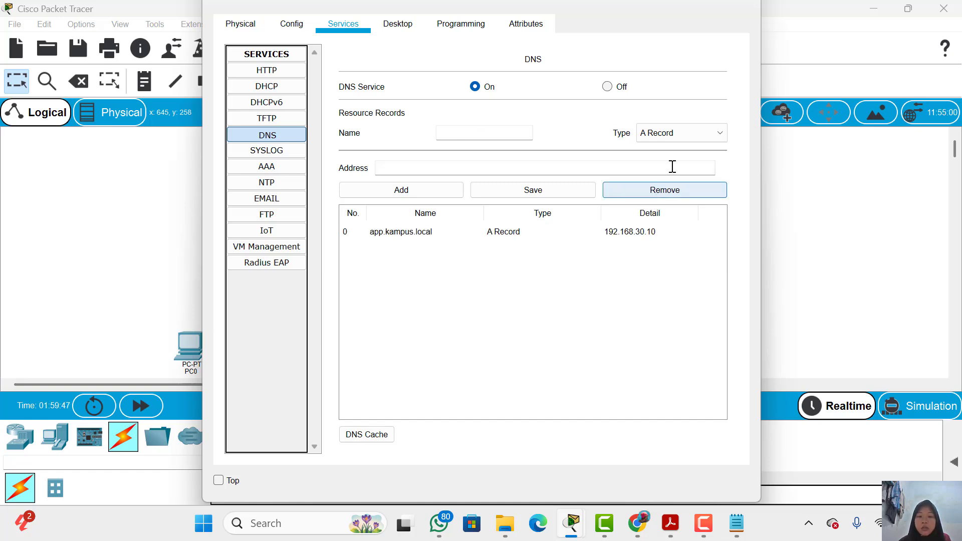
click(741, 6)
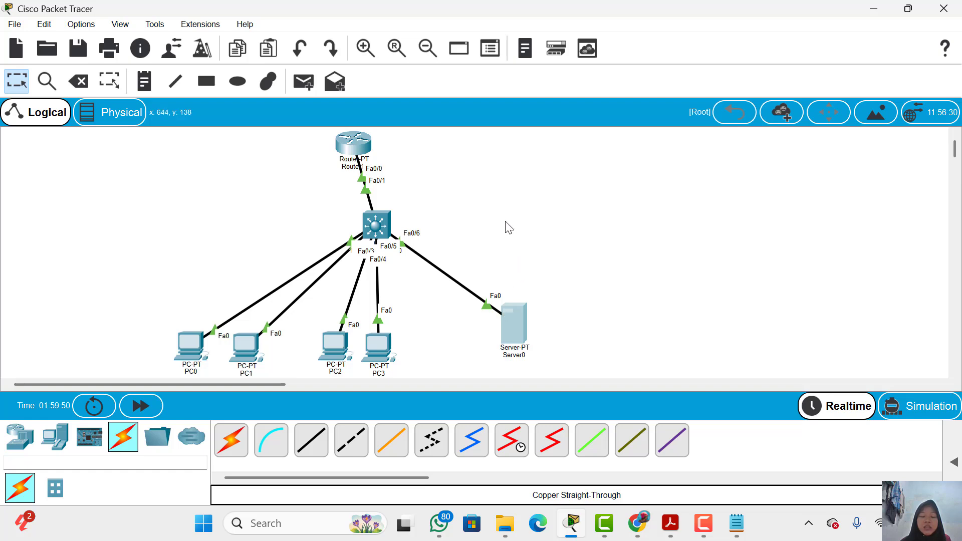
Step: Set PC0's IPv4 configuration on FastEthernet0 to DHCP
click(188, 351)
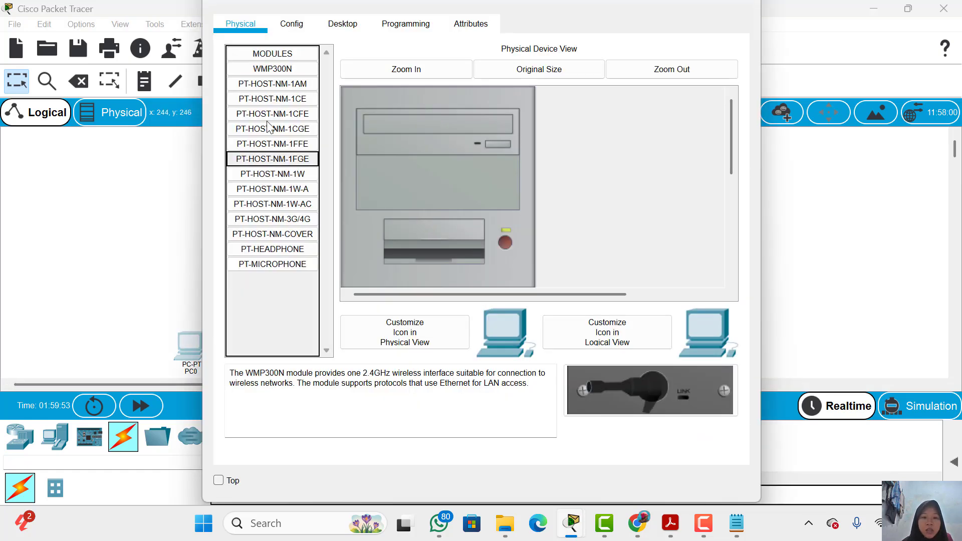
click(334, 28)
click(278, 143)
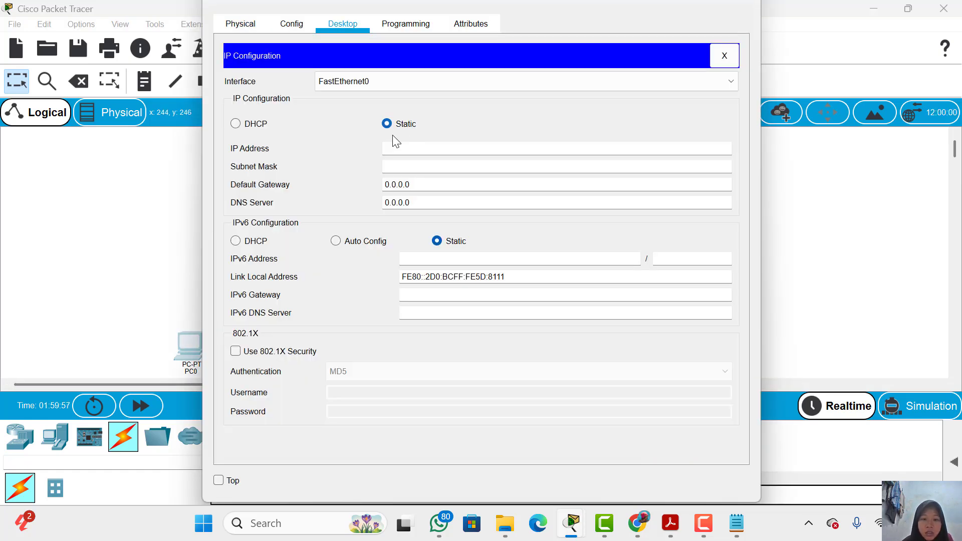
click(235, 124)
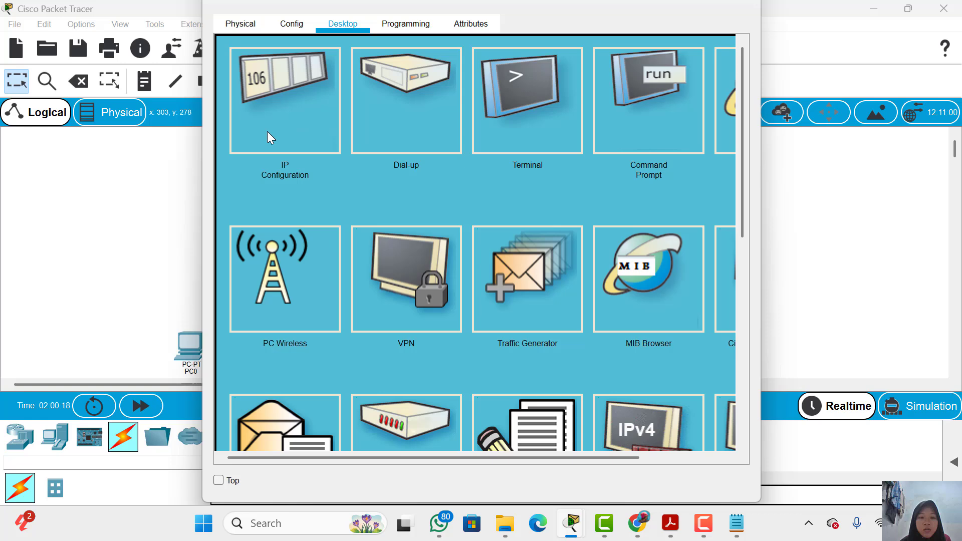
Step: Set PC1's IPv4 configuration on FastEthernet0 to DHCP and close its window
click(270, 138)
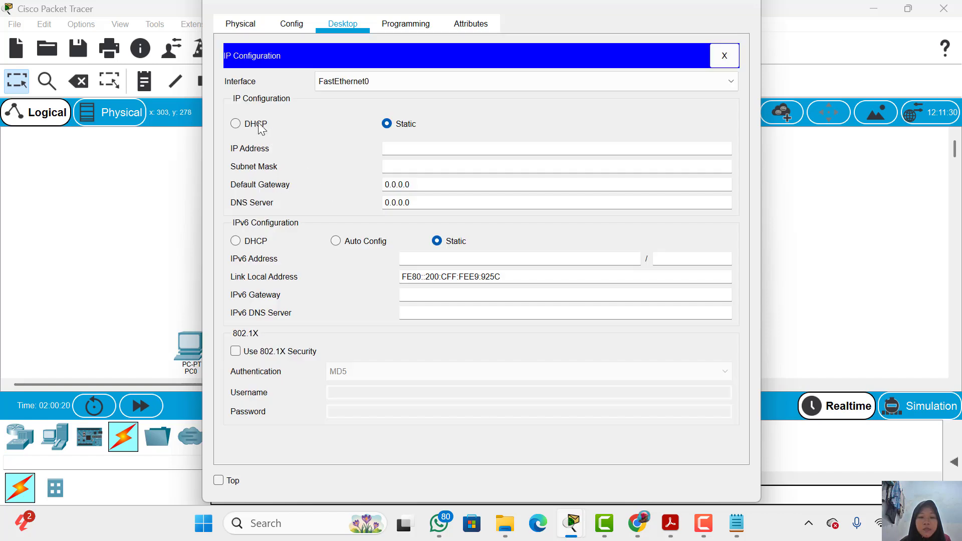
click(236, 124)
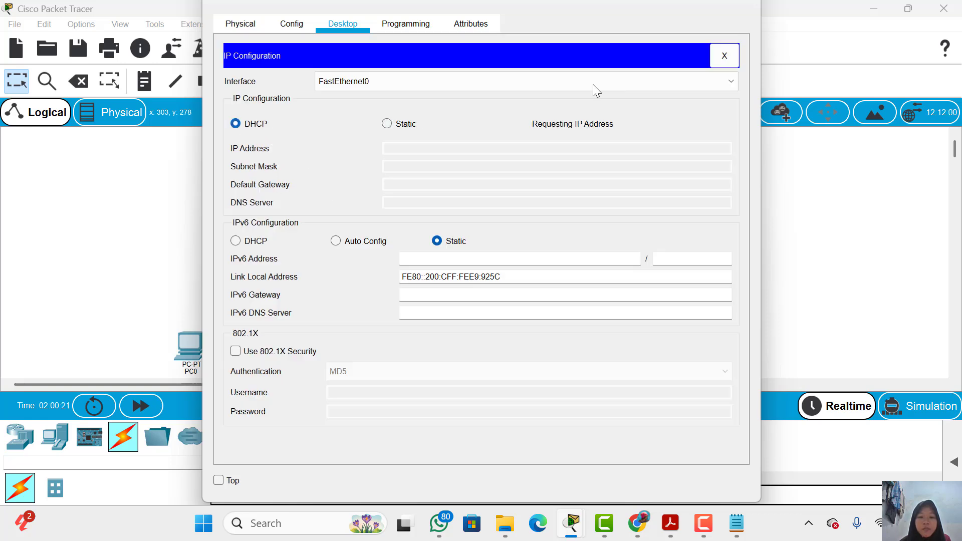
click(733, 2)
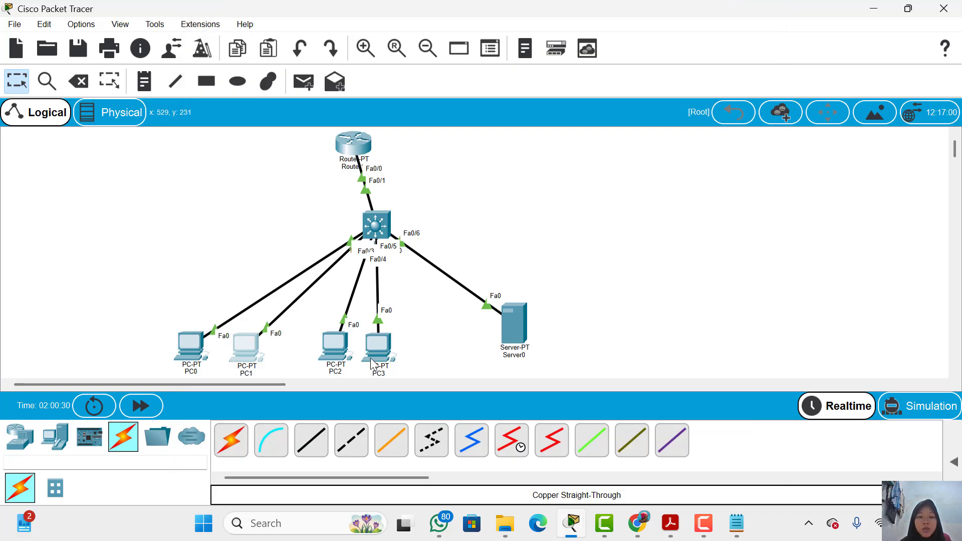
Step: Set PC2's IPv4 configuration on FastEthernet0 to DHCP and close its window
click(337, 352)
click(337, 24)
click(299, 89)
click(235, 124)
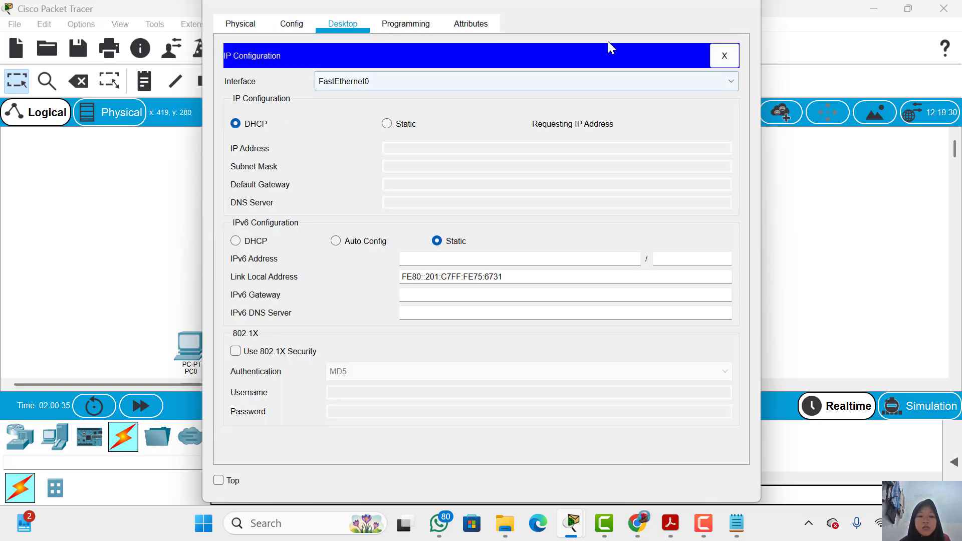
click(740, 1)
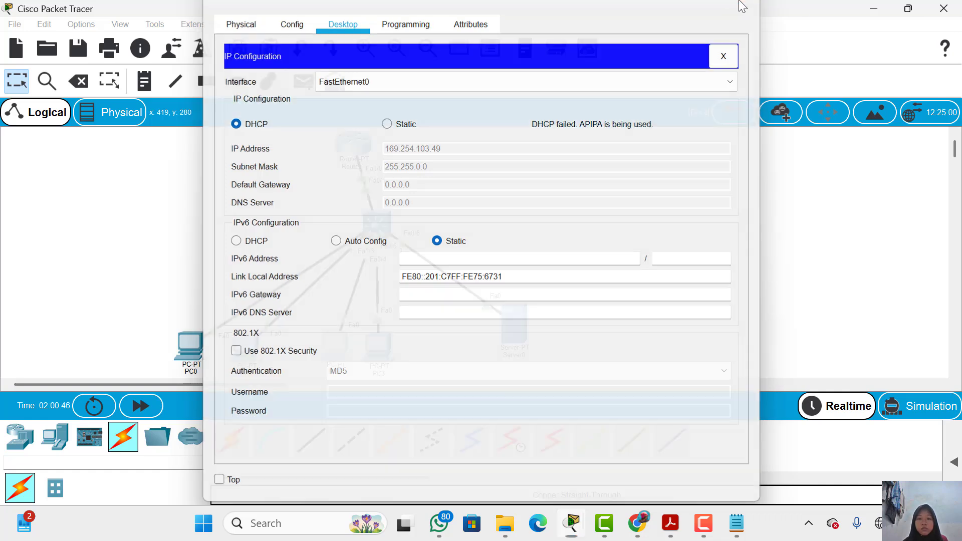
Step: Set PC3's IPv4 configuration on FastEthernet0 to DHCP and close its window
click(377, 352)
click(348, 21)
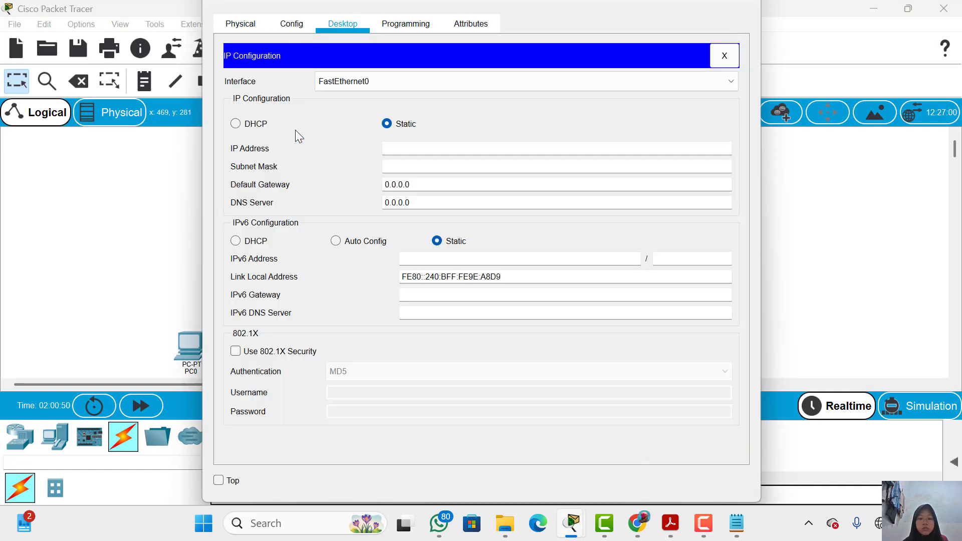
click(237, 125)
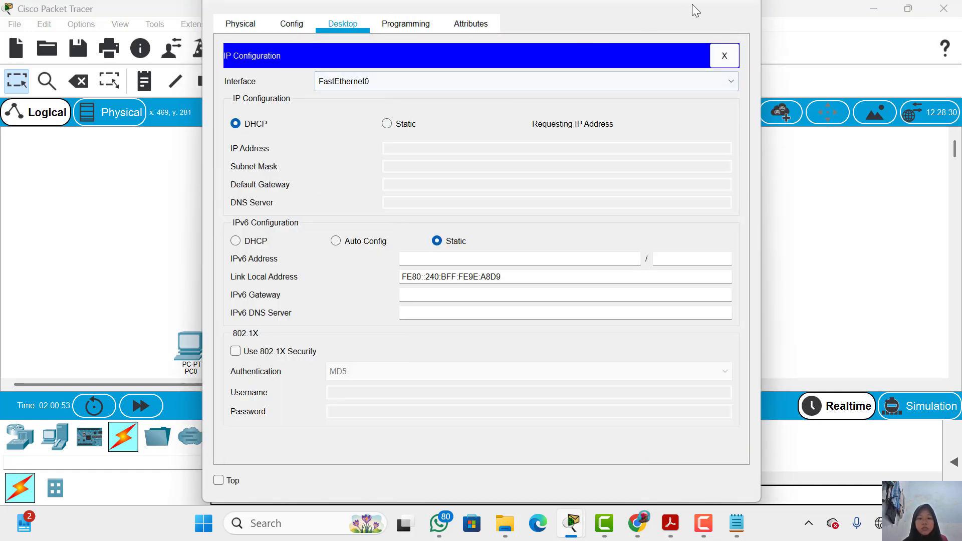
click(750, 5)
Step: Check the IP configuration of Server0
click(513, 309)
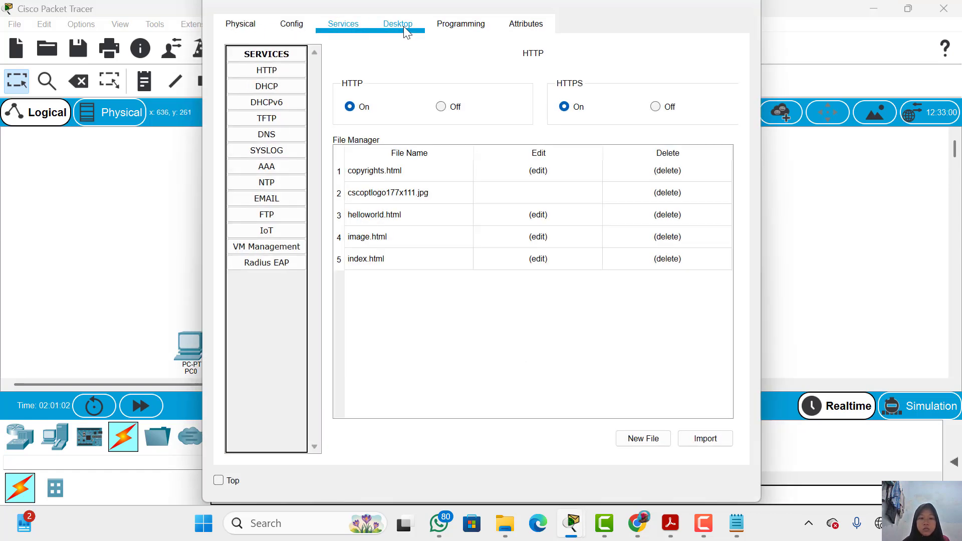
click(404, 26)
click(281, 119)
click(754, 6)
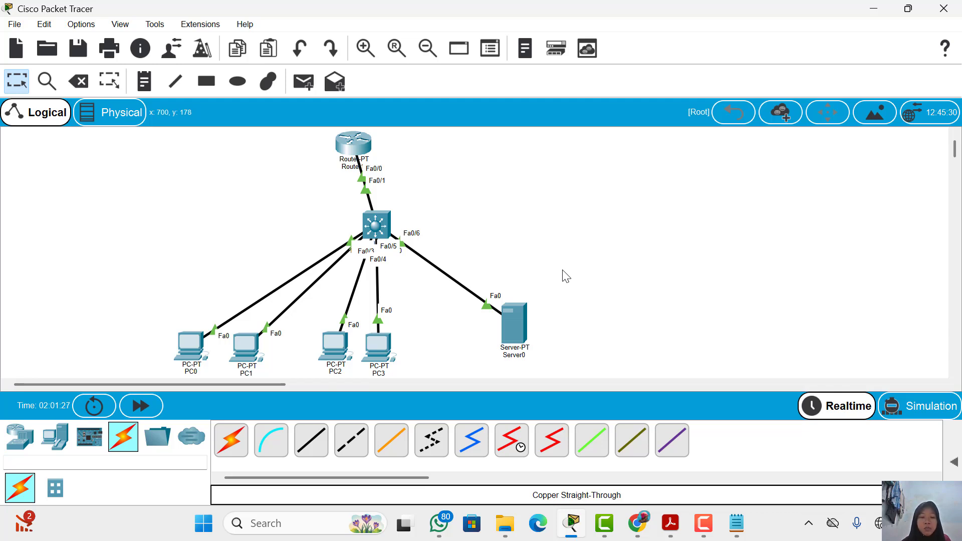
Step: Send a simple PDU from PC0 to PC1 and show the PDU list to check its delivery status
key(p)
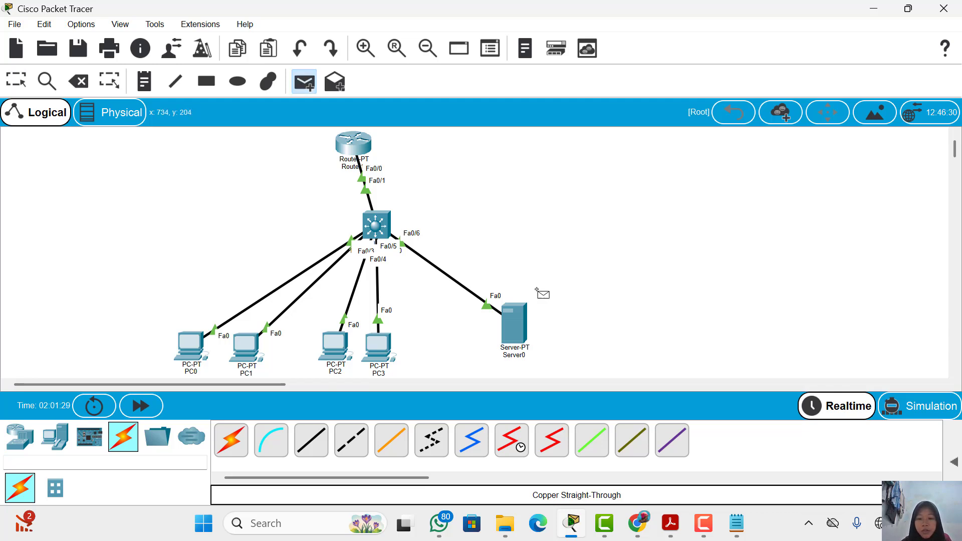
click(200, 351)
click(253, 357)
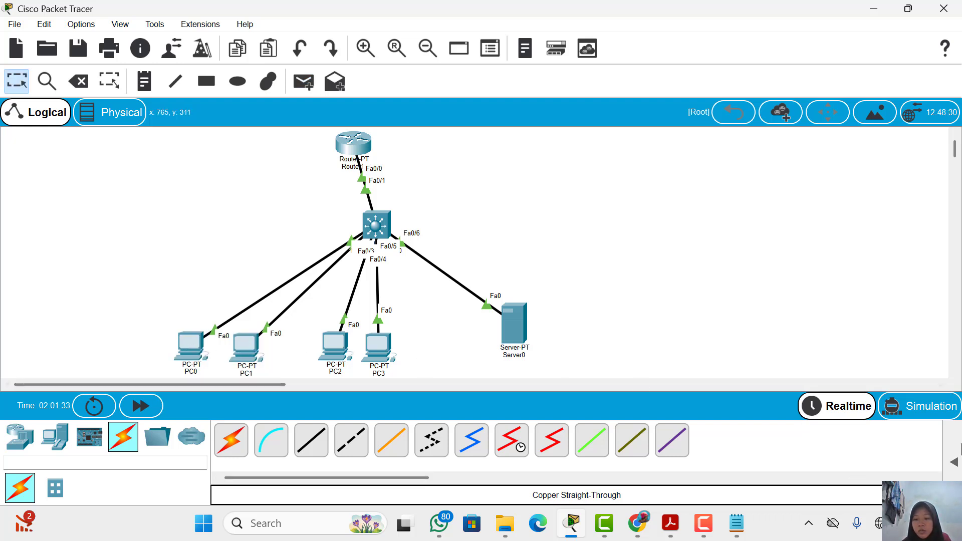
click(954, 460)
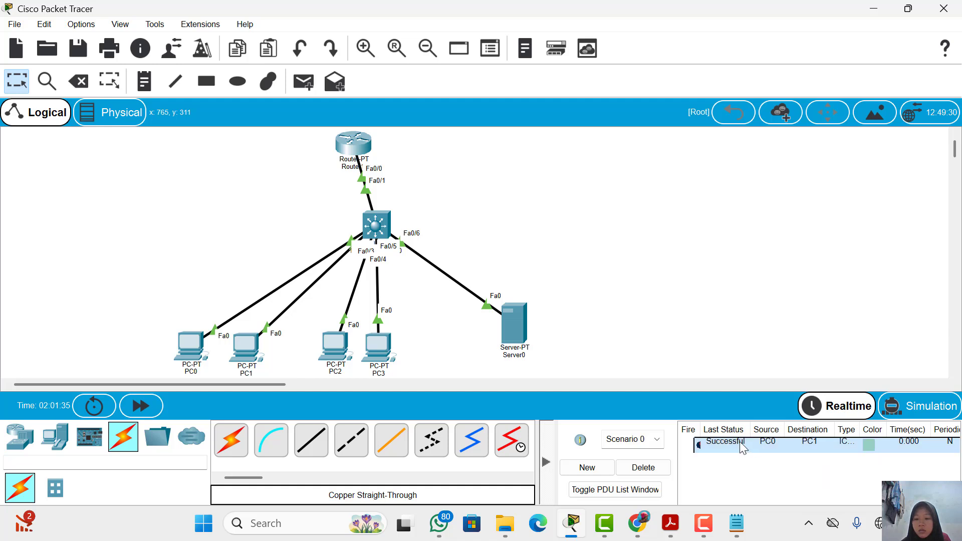
Step: Send a simple PDU from PC2 to PC3 to test their connectivity
key(p)
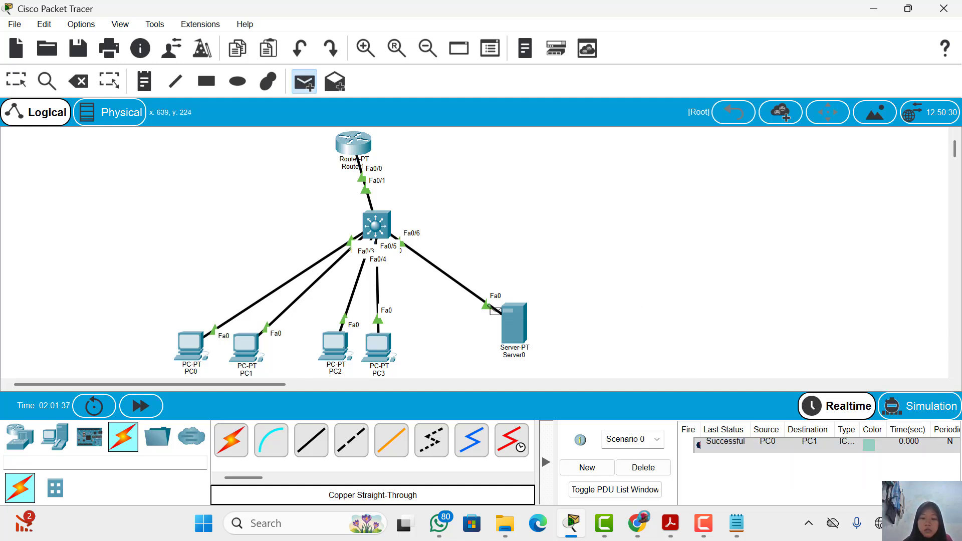
click(335, 342)
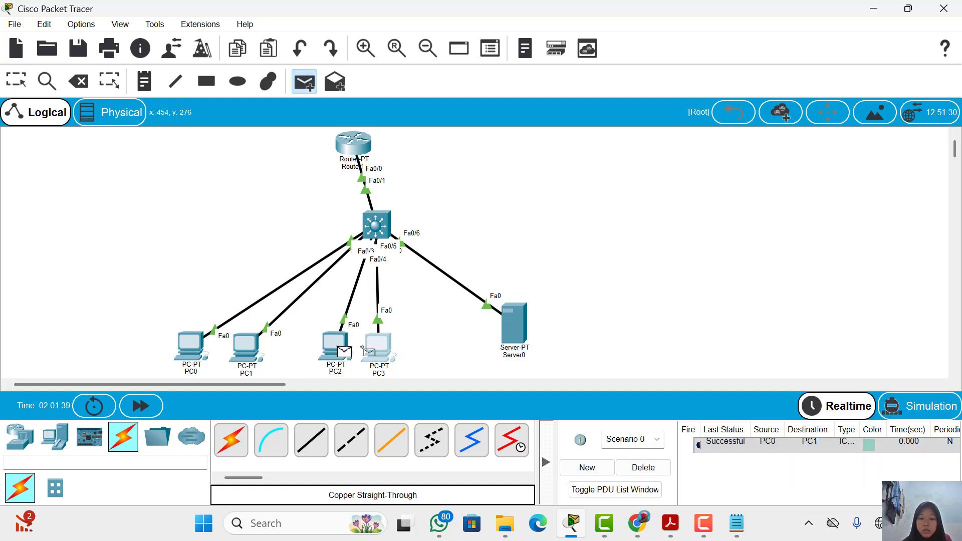
click(362, 346)
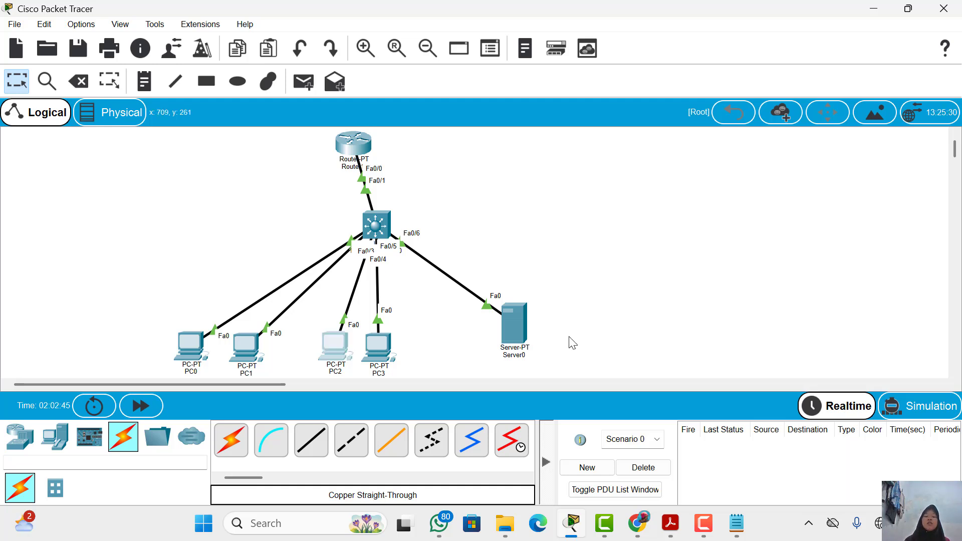